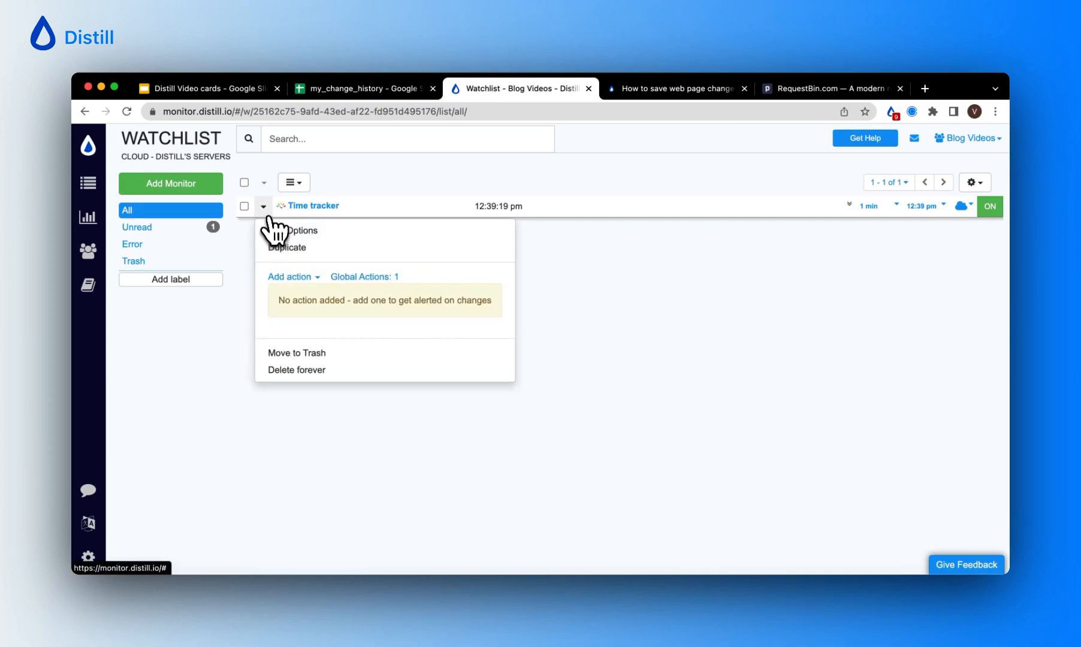
left_click(312, 277)
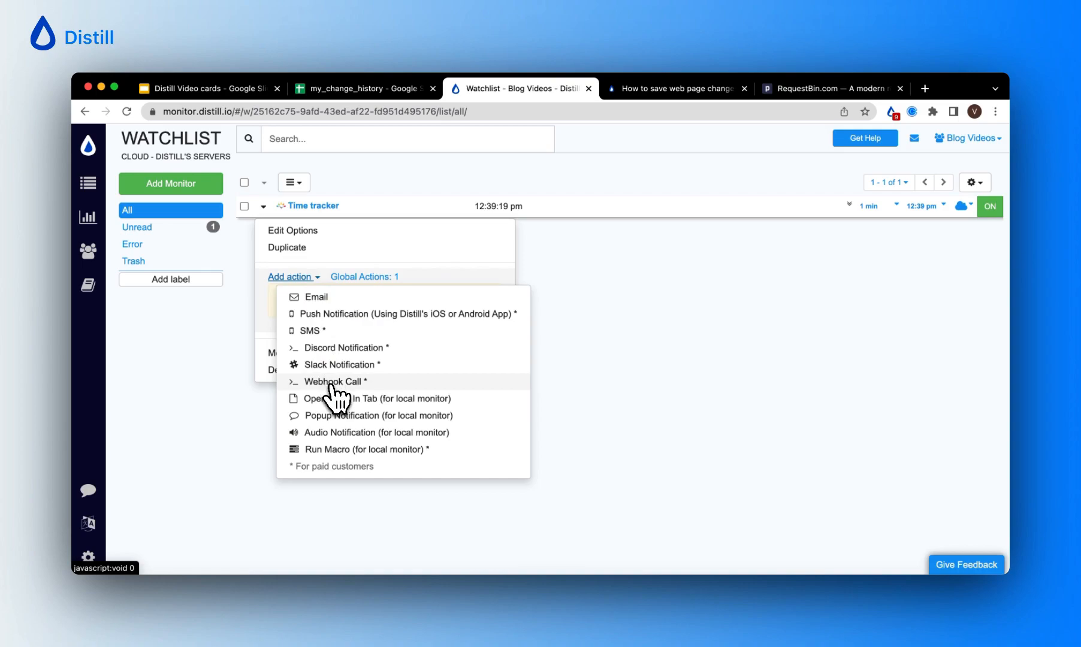
left_click(330, 385)
left_click(314, 309)
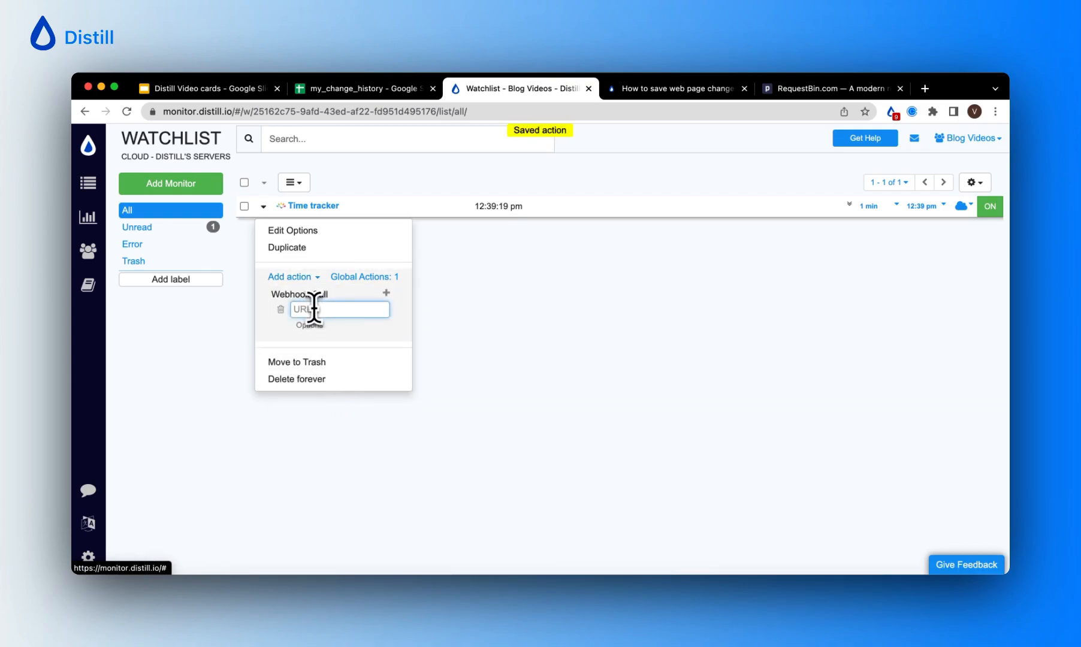
key("super+v")
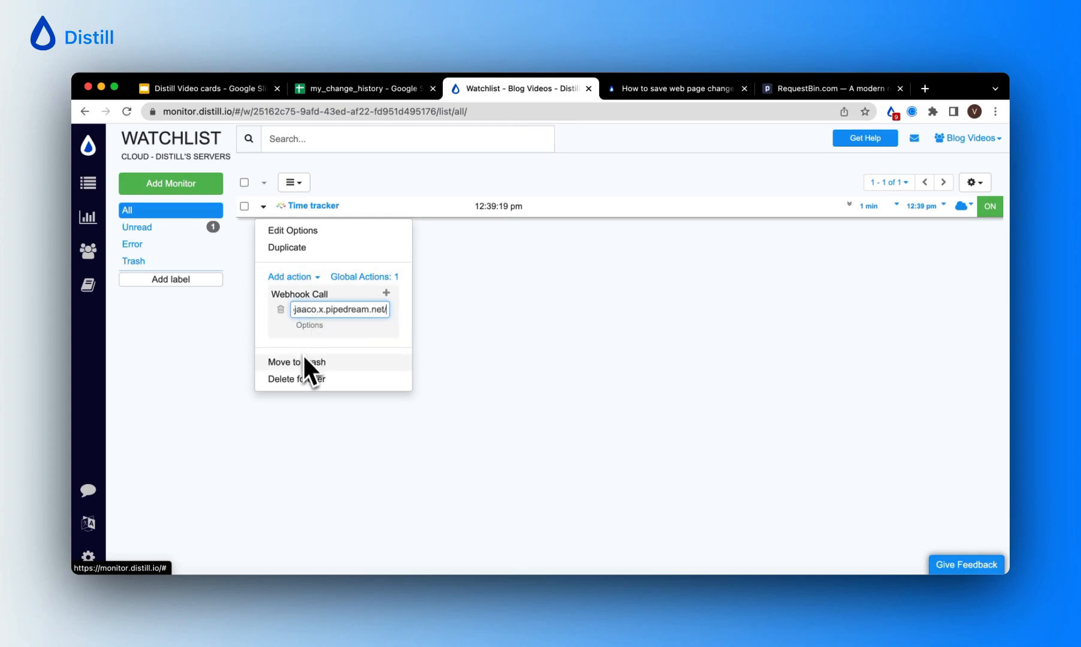
left_click(424, 429)
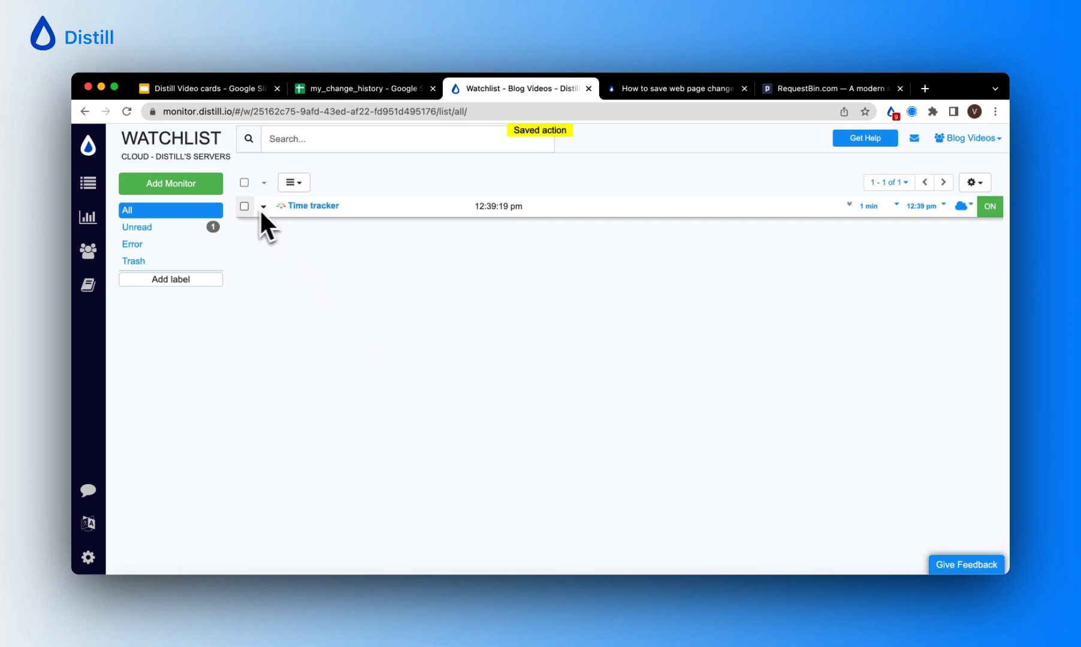
left_click(244, 206)
left_click(303, 187)
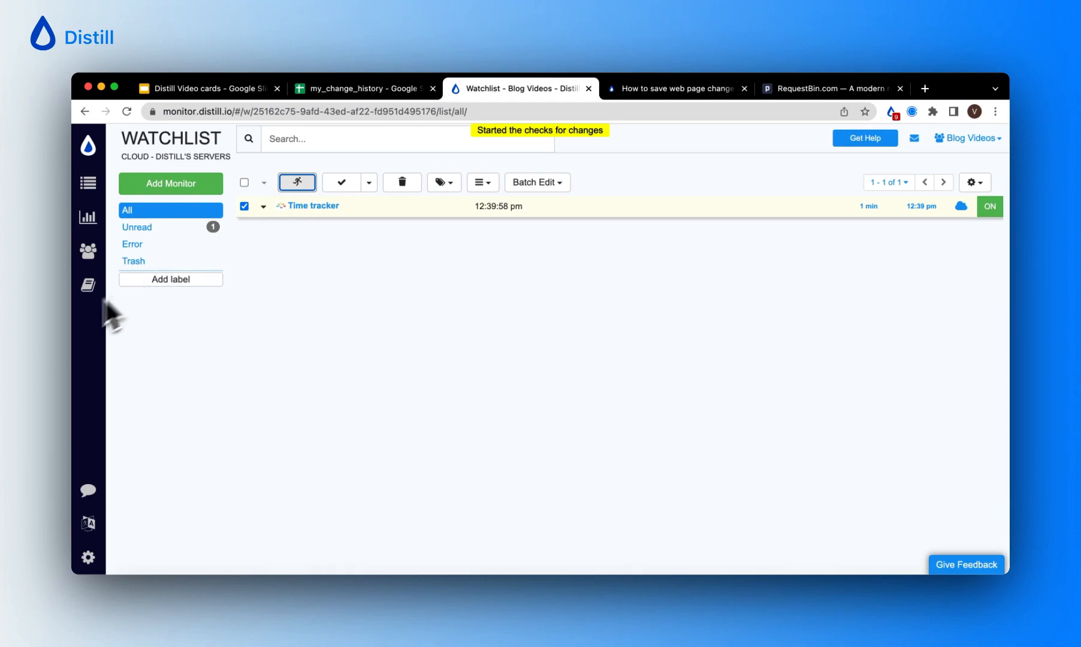
- Switch to RequestBin and examine the id and text fields in the body of the newest POST request
left_click(790, 92)
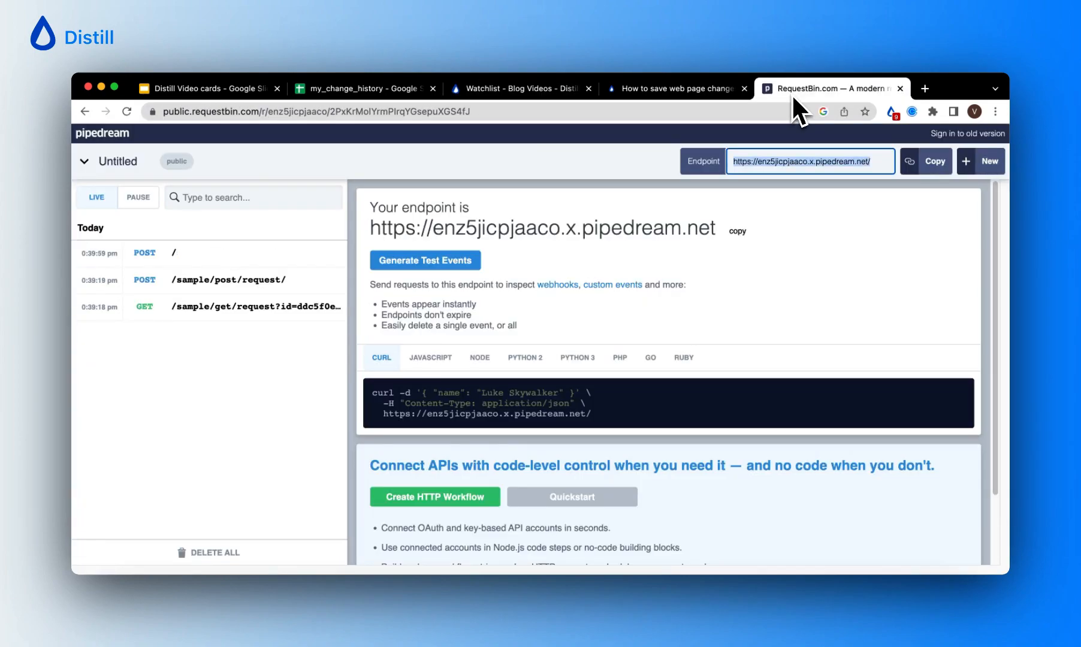
left_click(198, 256)
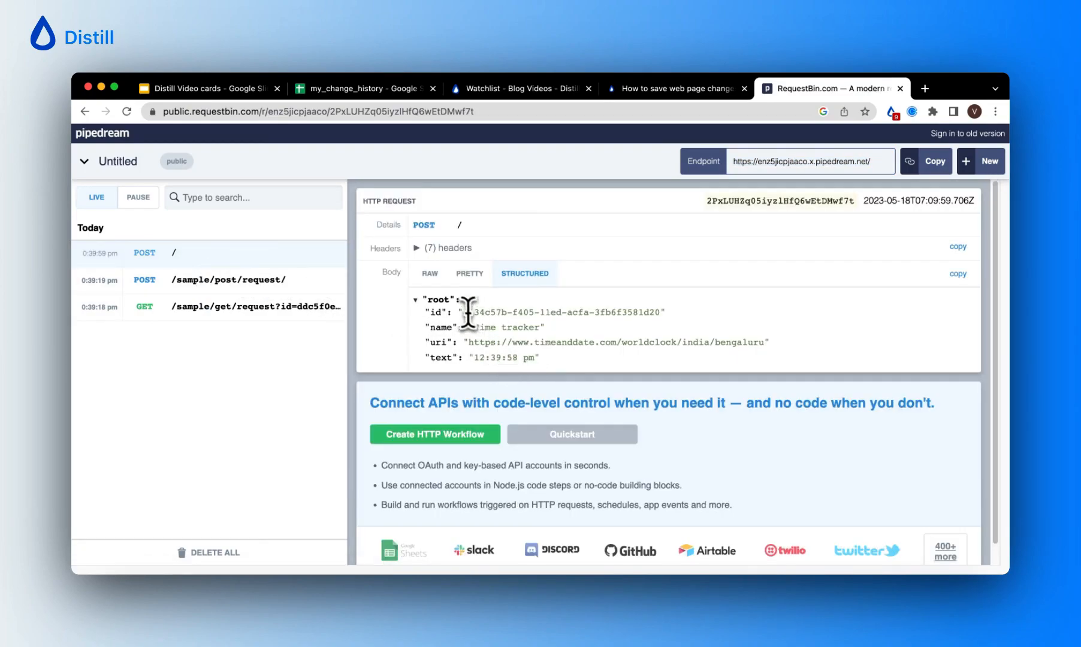
left_click_drag(463, 312, 604, 316)
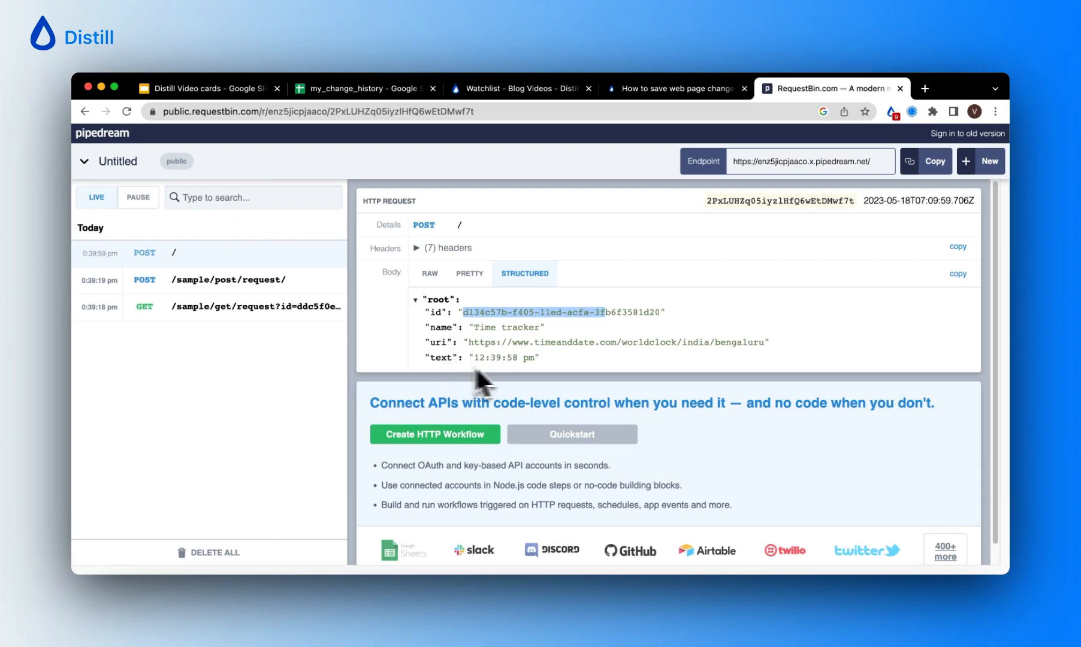
left_click(534, 358)
left_click_drag(534, 358, 435, 354)
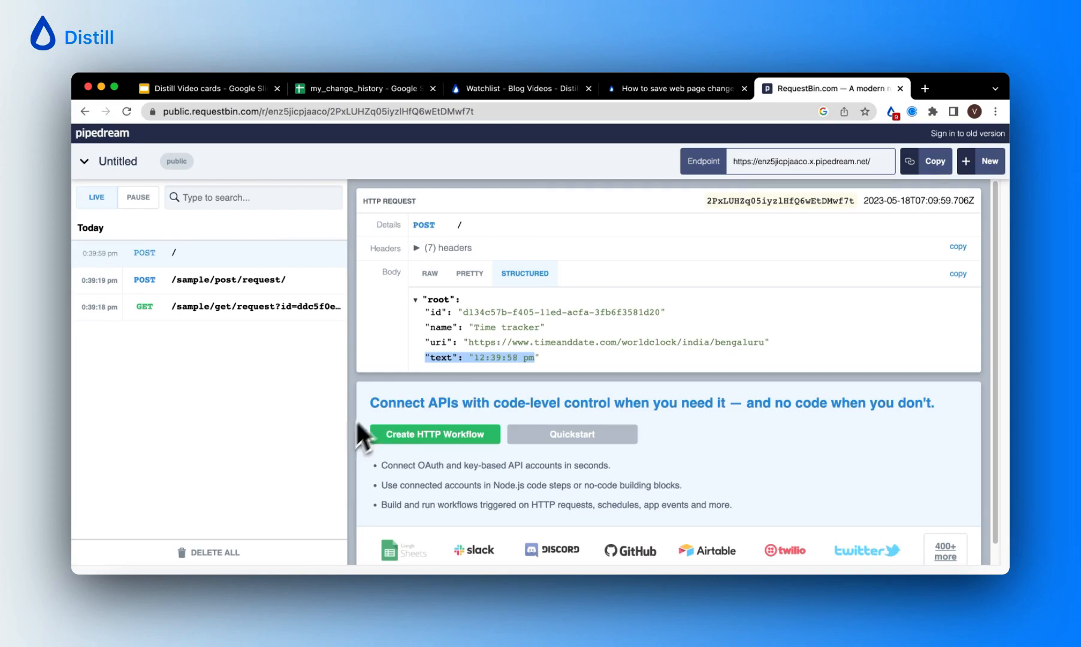
- Switch to the my_change_history spreadsheet in Google Sheets and open its Apps Script editor
left_click(362, 91)
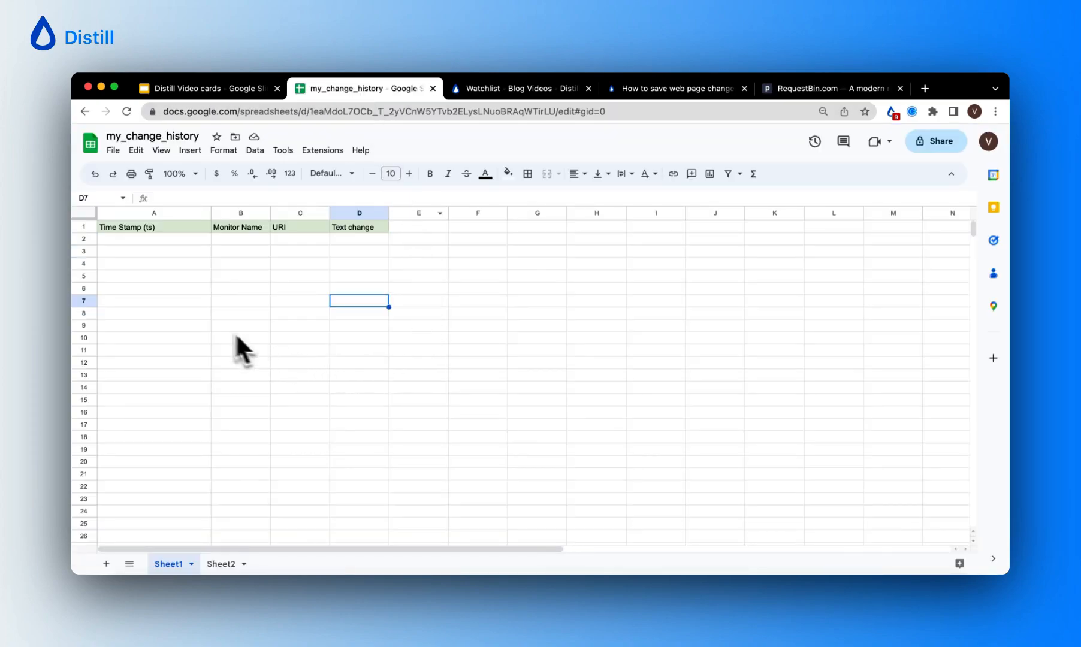
left_click(195, 375)
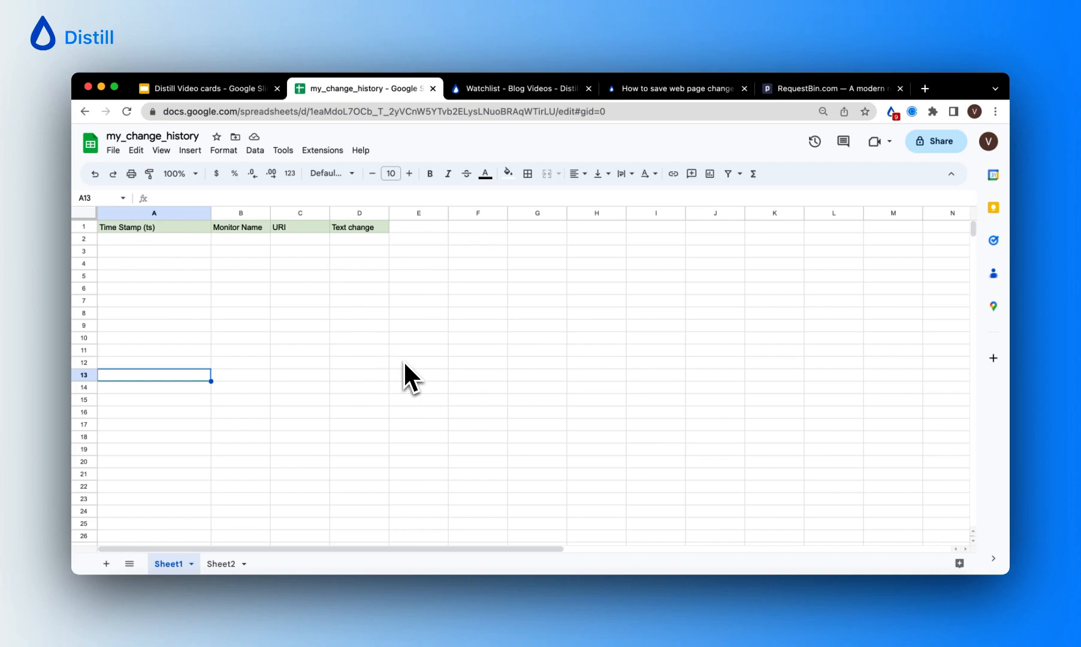
left_click(337, 155)
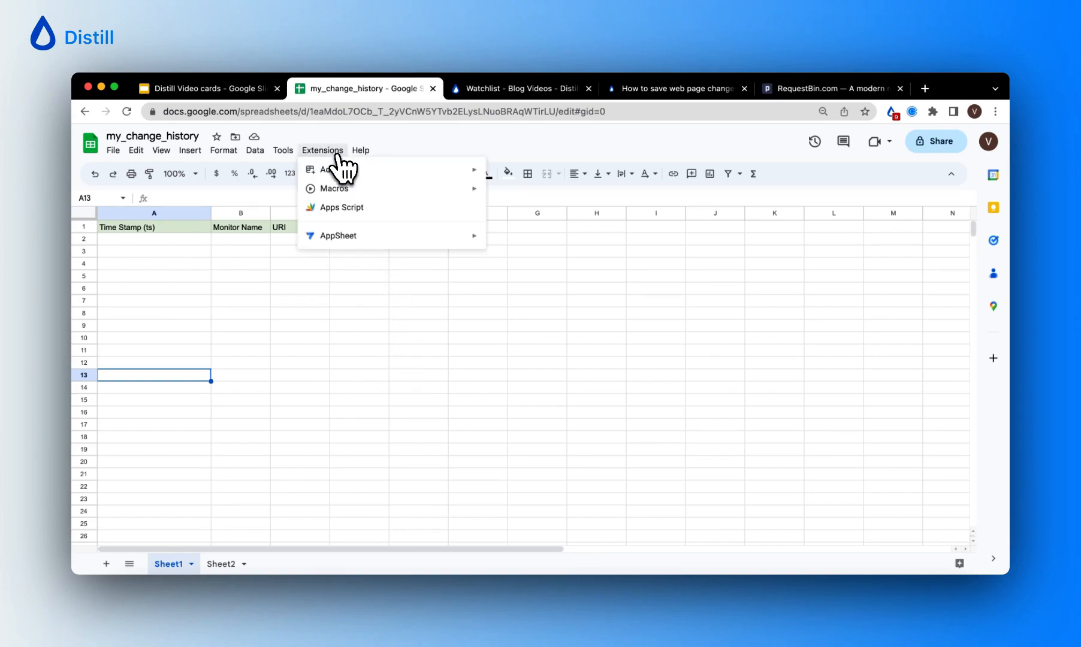
left_click(364, 206)
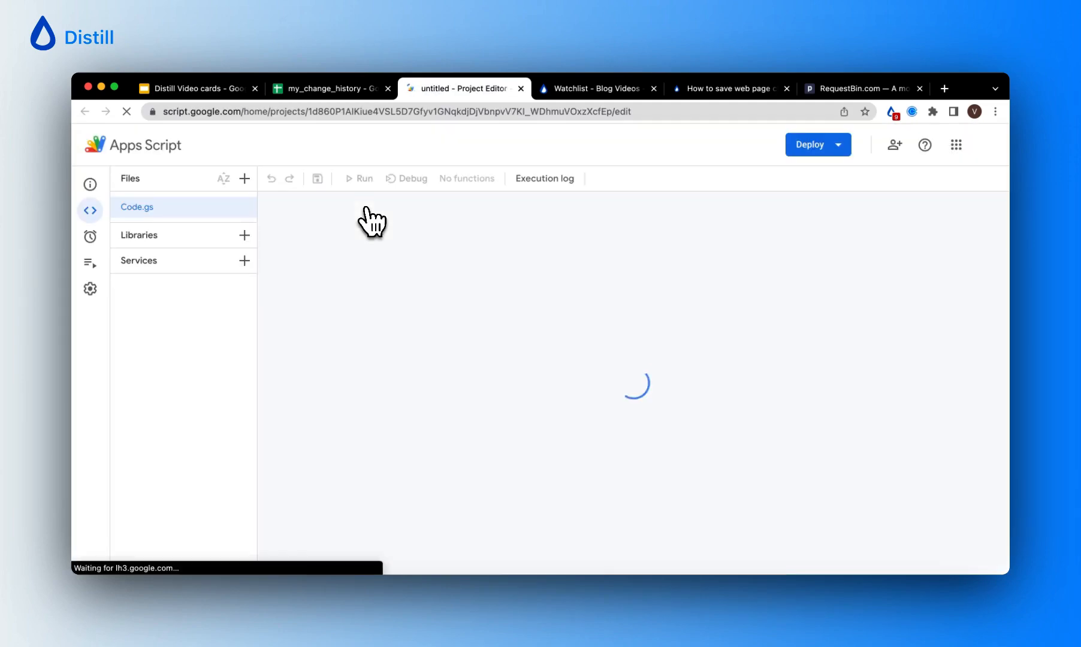
- Copy the doPost and writeToSheet code from step 4 of the Distill blog article and paste it into the empty Code.gs file
left_click(694, 97)
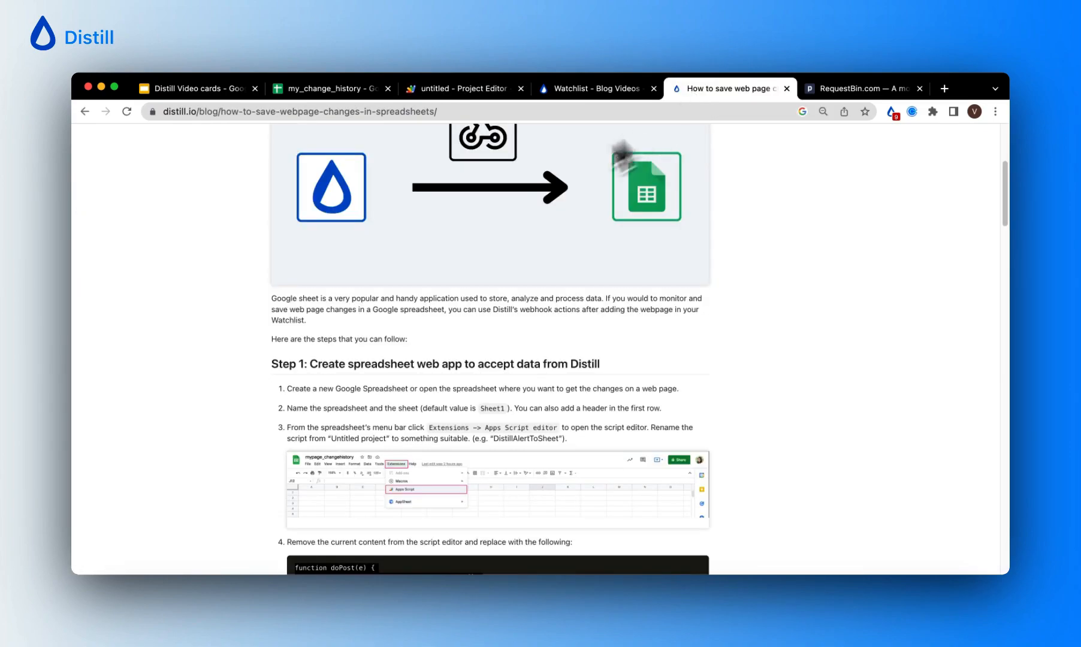
scroll(396, 266, "up", 3)
scroll(394, 267, "up", 1)
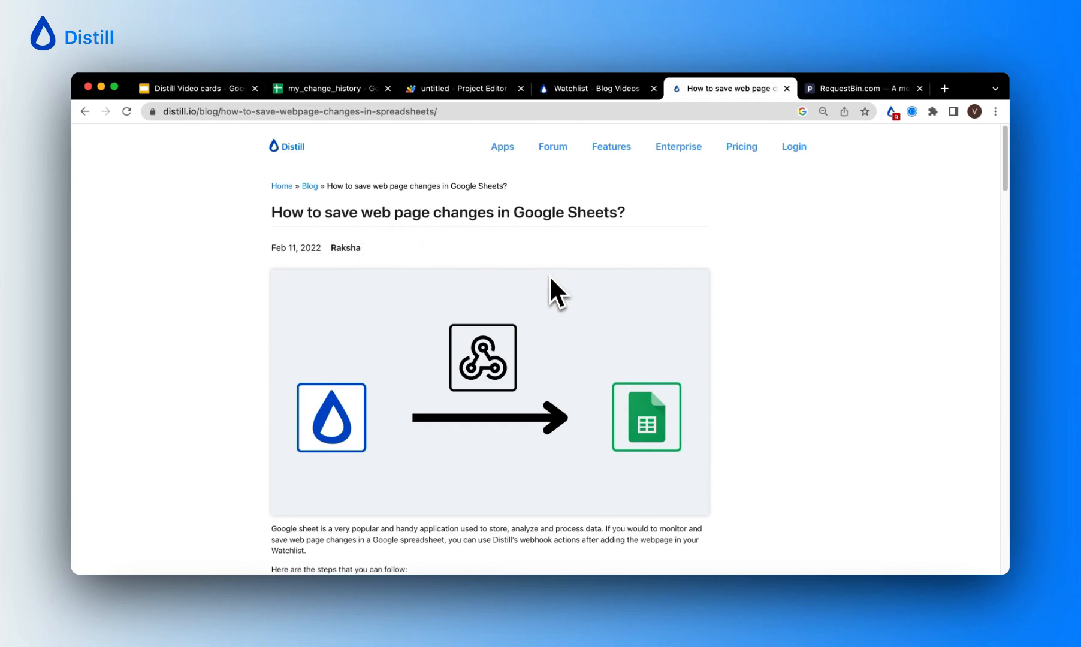
scroll(550, 279, "down", 8)
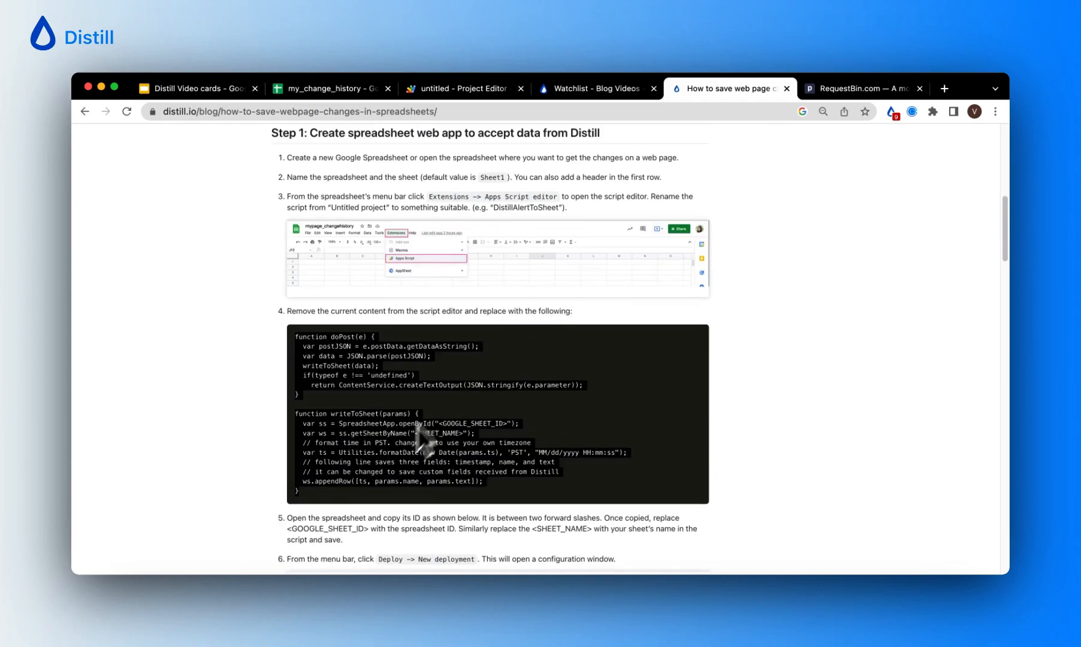
left_click(375, 477)
left_click_drag(305, 498, 296, 338)
key("ctrl+c")
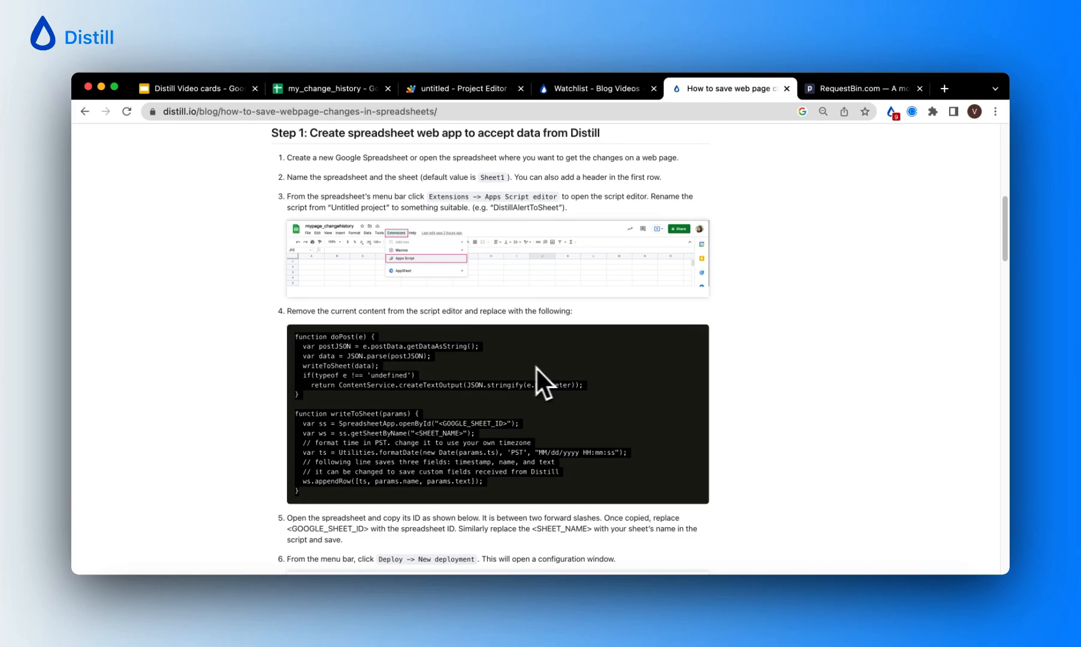
left_click(486, 91)
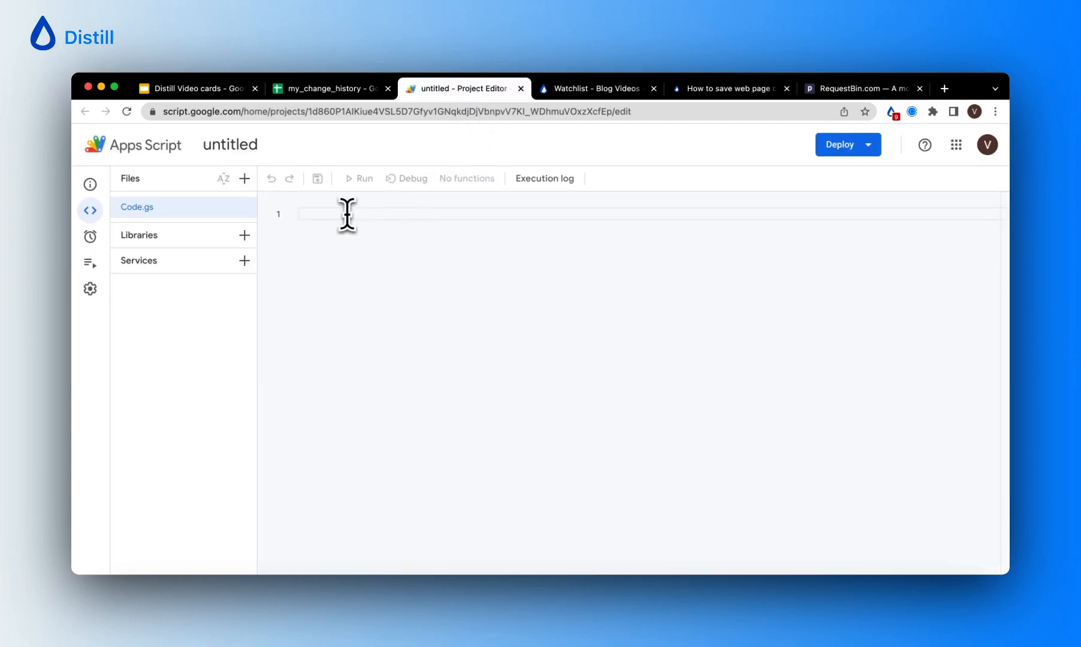
key("ctrl+v")
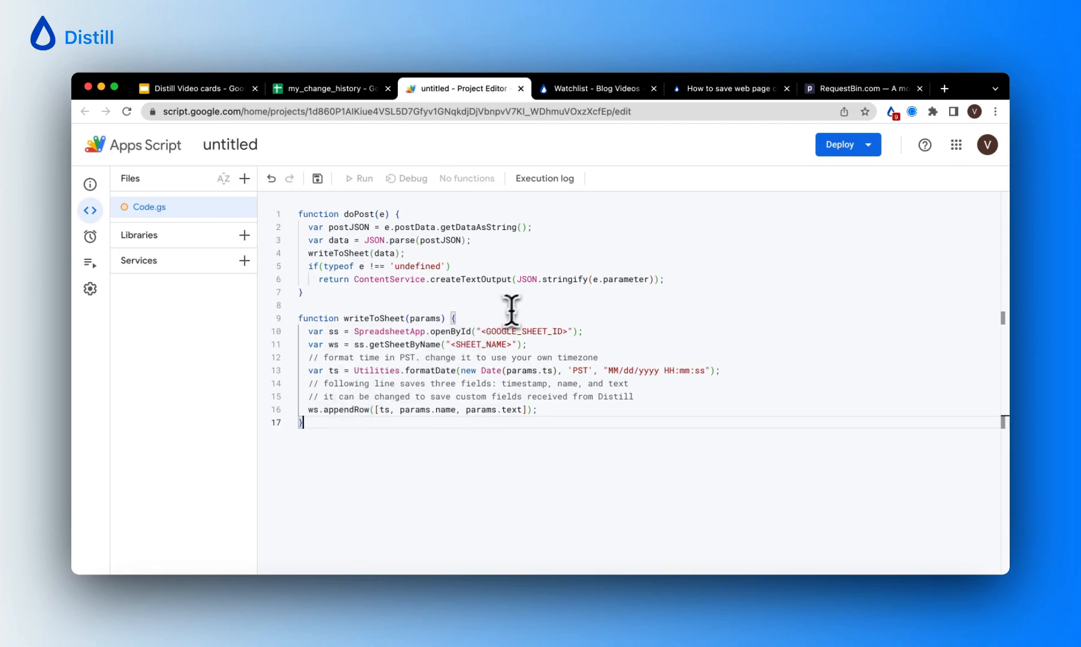
- Replace the <GOOGLE_SHEET_ID> placeholder in the script with the spreadsheet ID copied from the my_change_history URL
left_click_drag(481, 332, 567, 332)
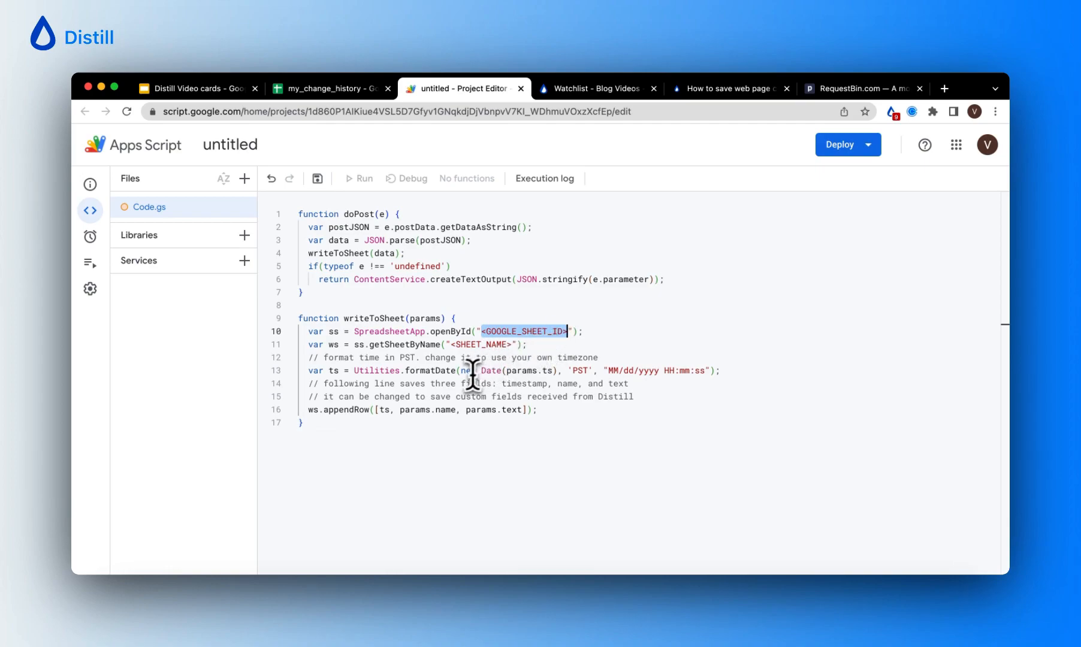
left_click(327, 90)
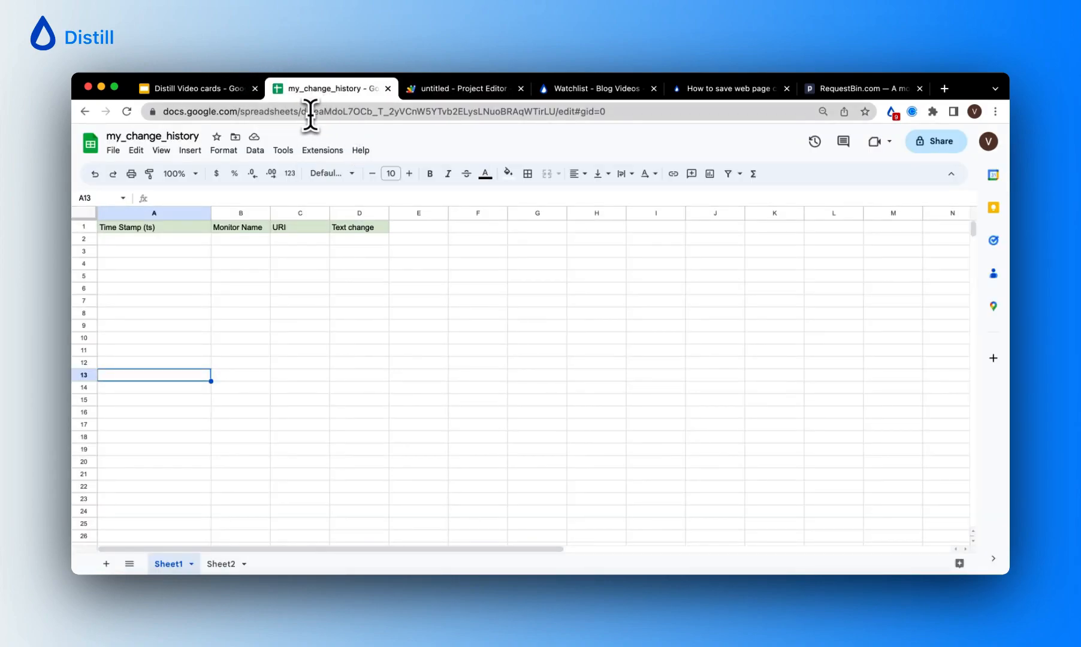
left_click_drag(309, 111, 555, 114)
key("super+c")
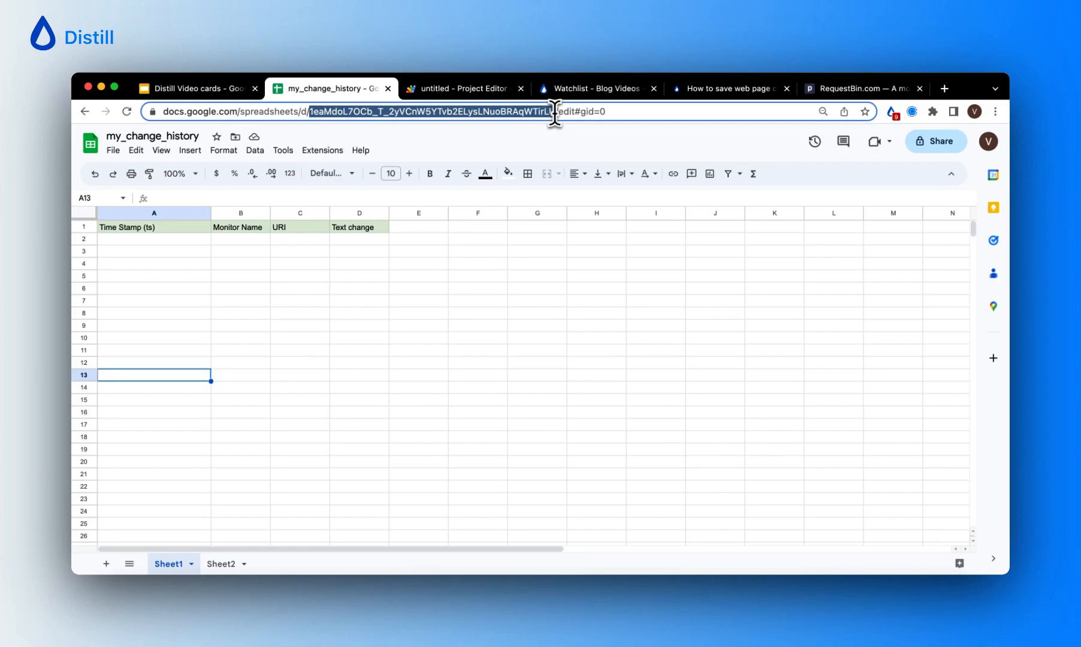
left_click_drag(555, 114, 555, 114)
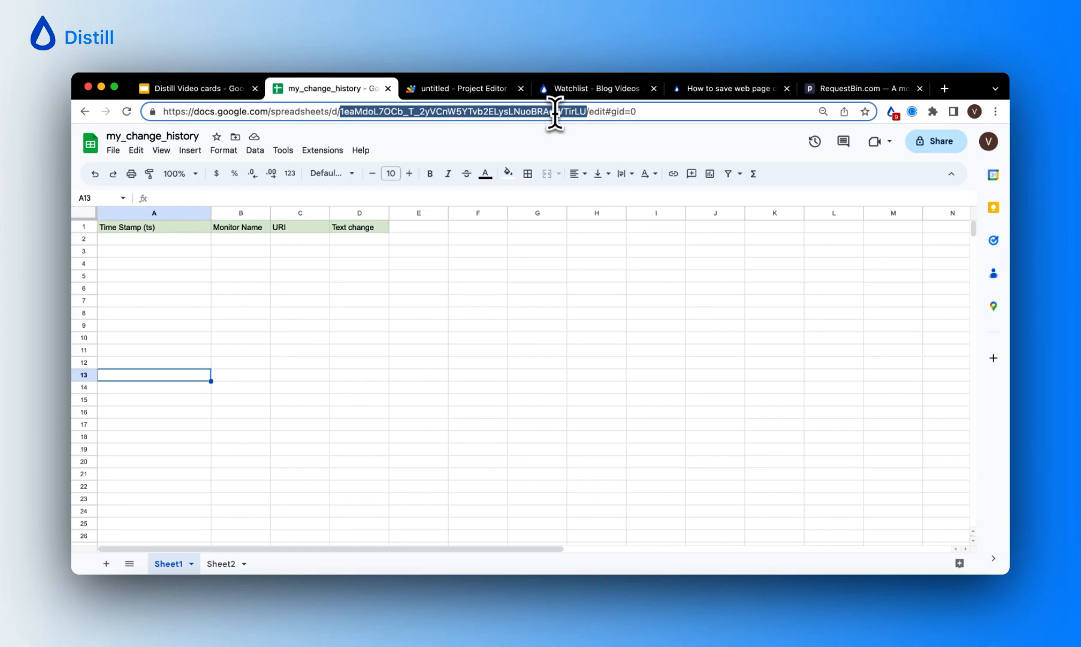
left_click(460, 88)
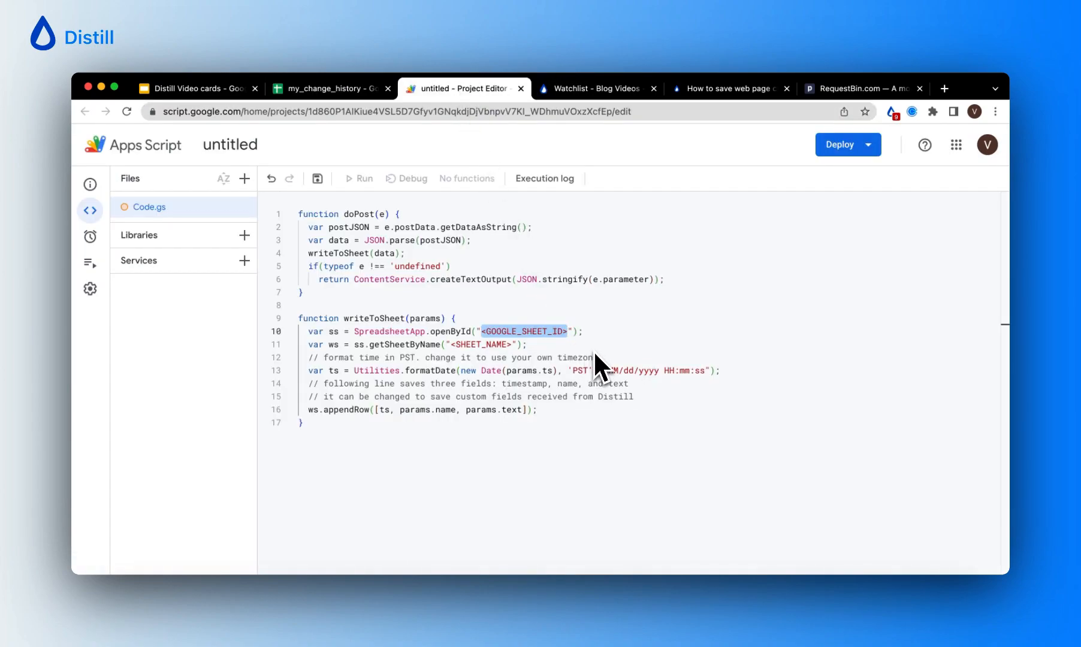
key("super+v")
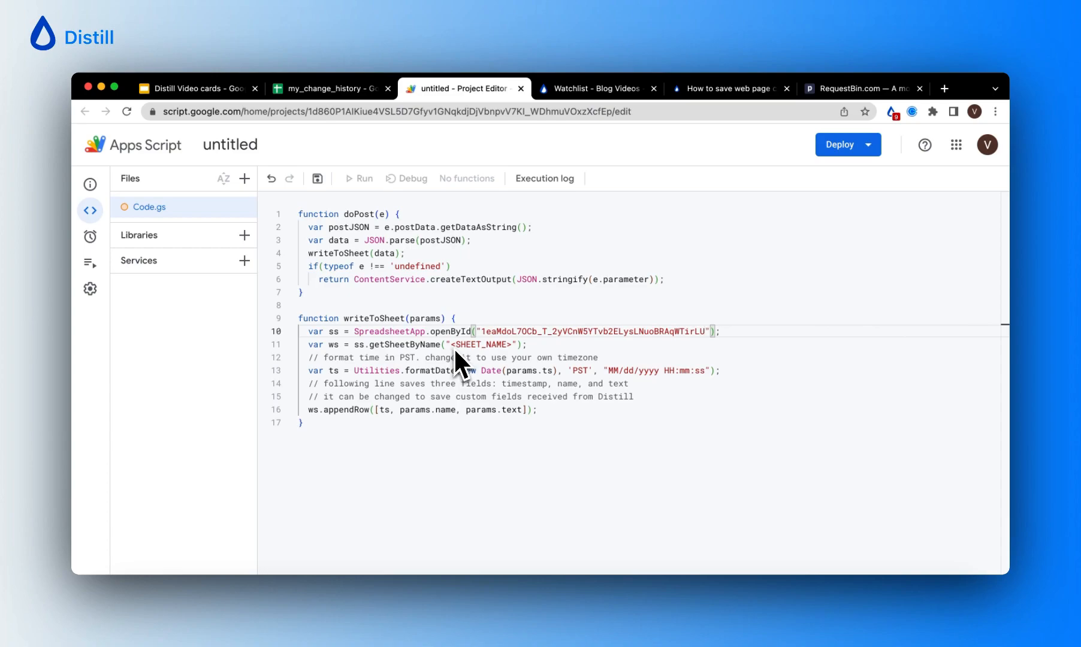
- Check the spreadsheet's sheet name and replace the <SHEET_NAME> placeholder in the script with Sheet1
left_click(353, 88)
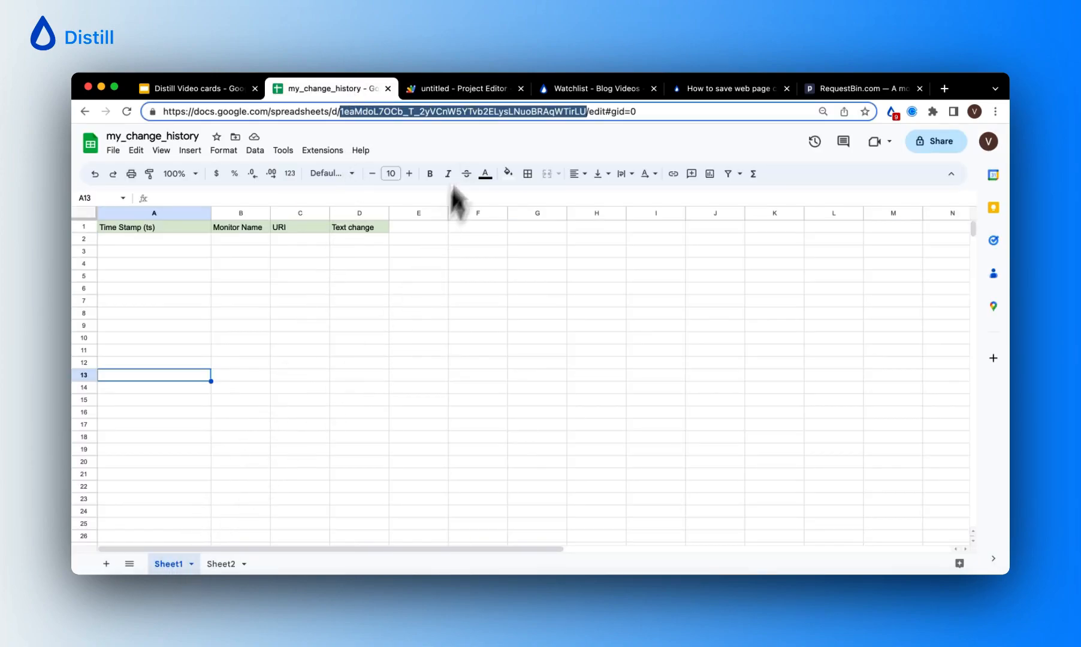
left_click(470, 89)
left_click_drag(511, 345, 457, 345)
key("BackSpace")
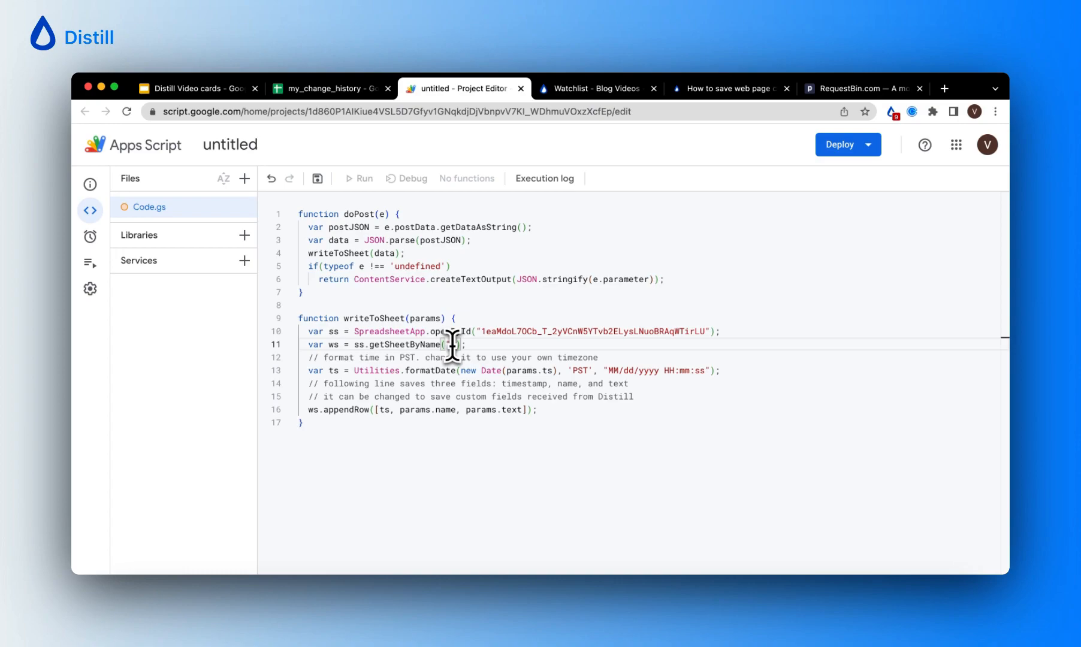
type("Sheet1")
left_click(510, 448)
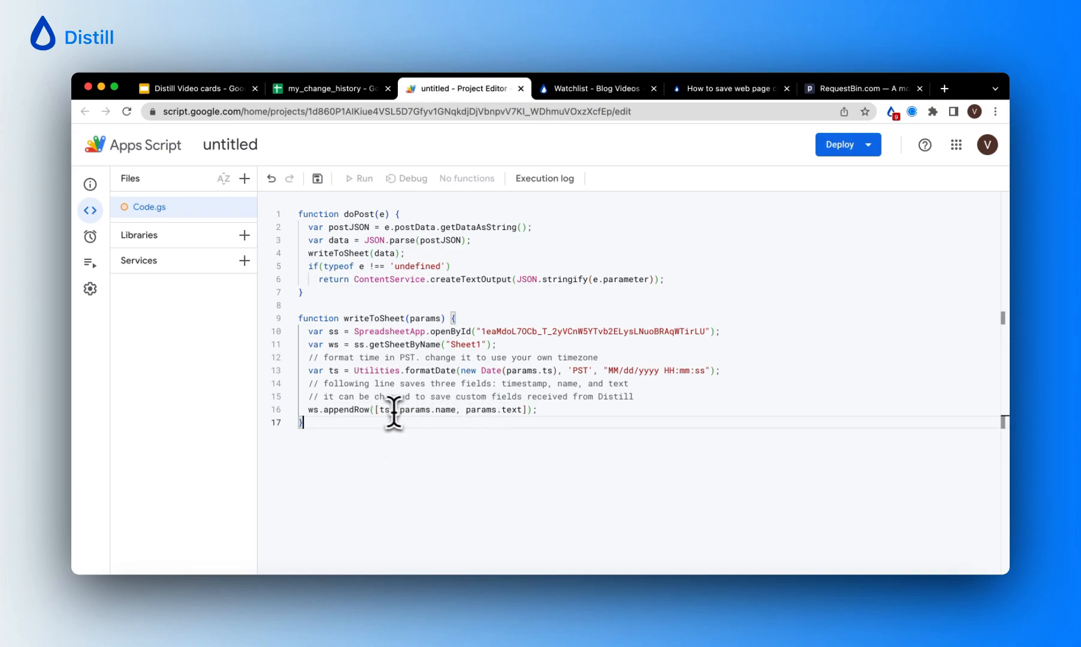
- Add params.uri between params.name and params.text in the script's ws.appendRow call
left_click(468, 411)
type("params.u")
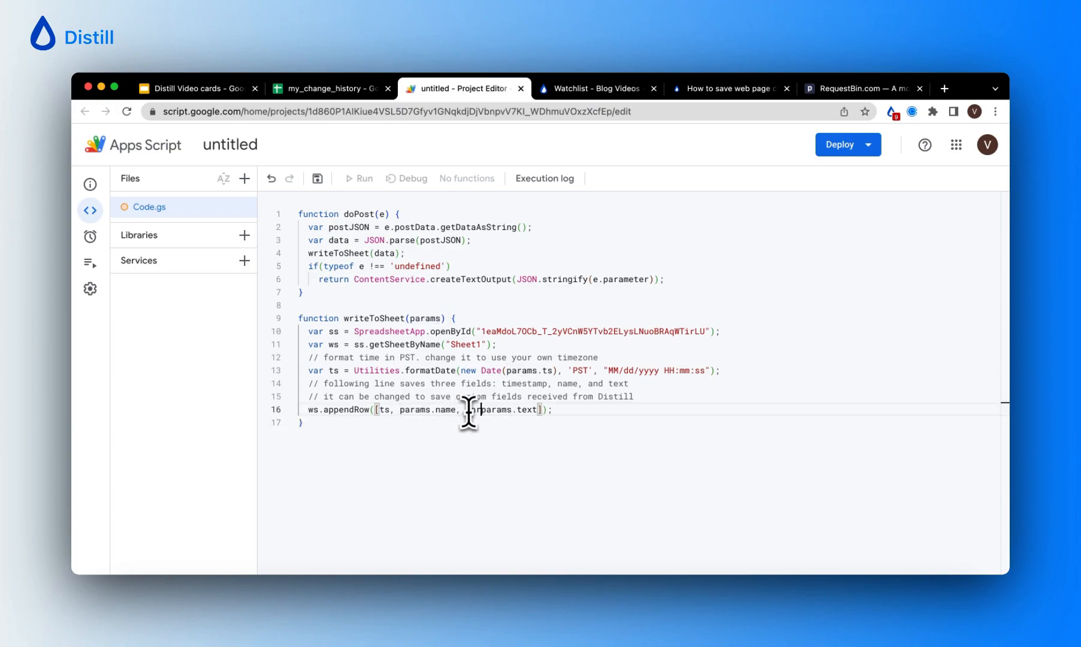
type("ri, params.")
left_click(431, 439)
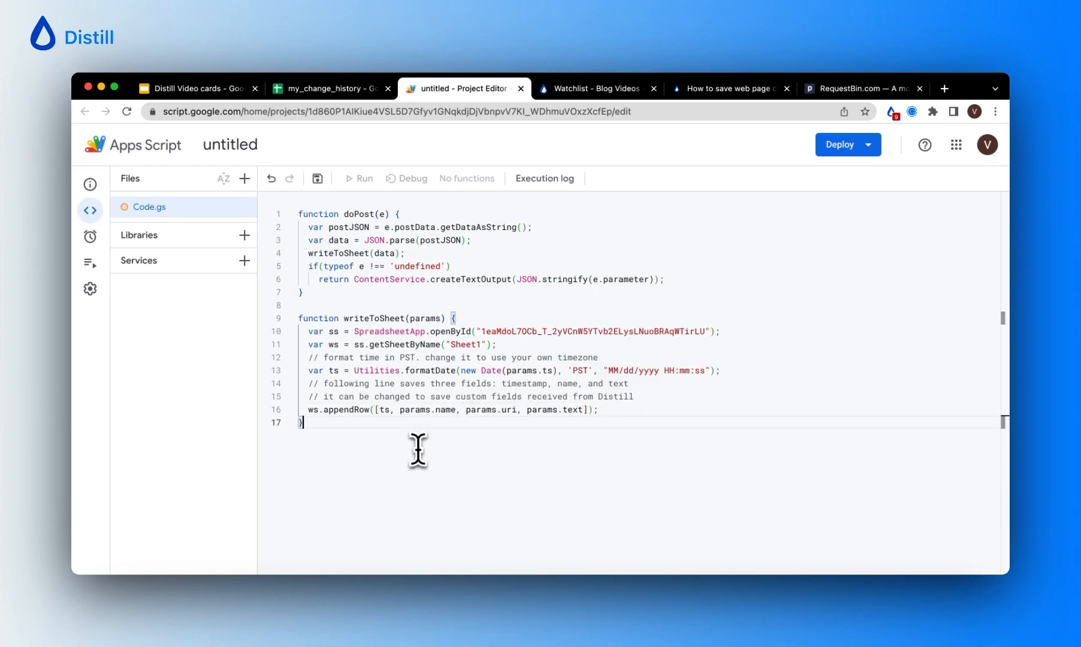
- Rename the untitled Apps Script project as DistillAlertsToSheets
left_click(252, 145)
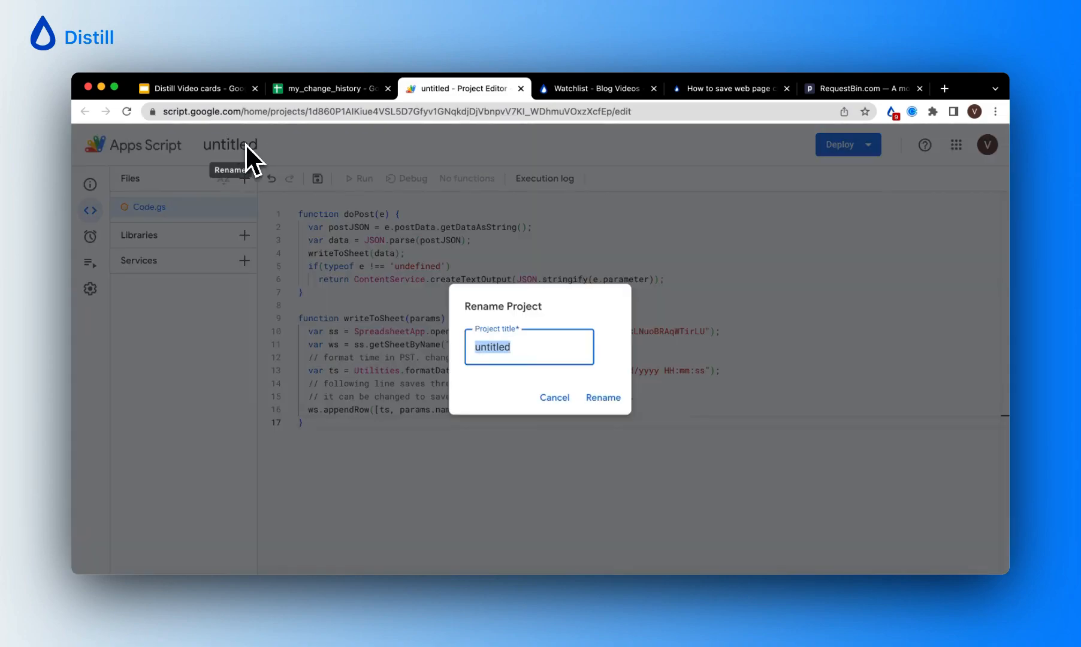
key("BackSpace")
type("Dist")
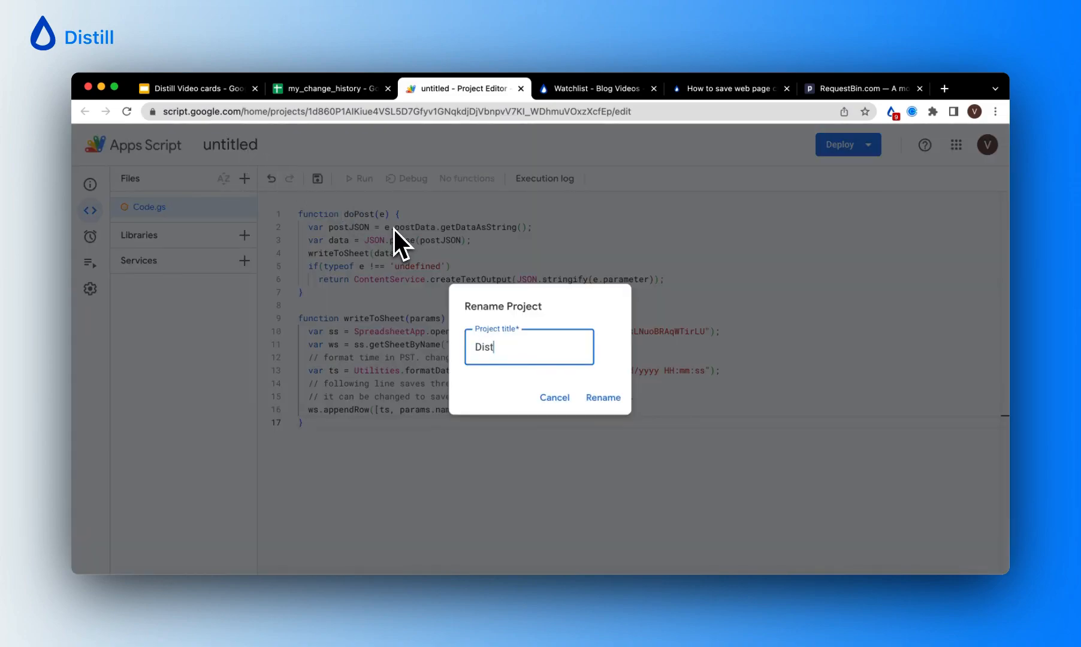
type("ill Alerts")
left_click(536, 347)
key("BackSpace")
key("Delete")
type("T")
key("Delete")
left_click(502, 347)
key("BackSpace")
left_click(599, 398)
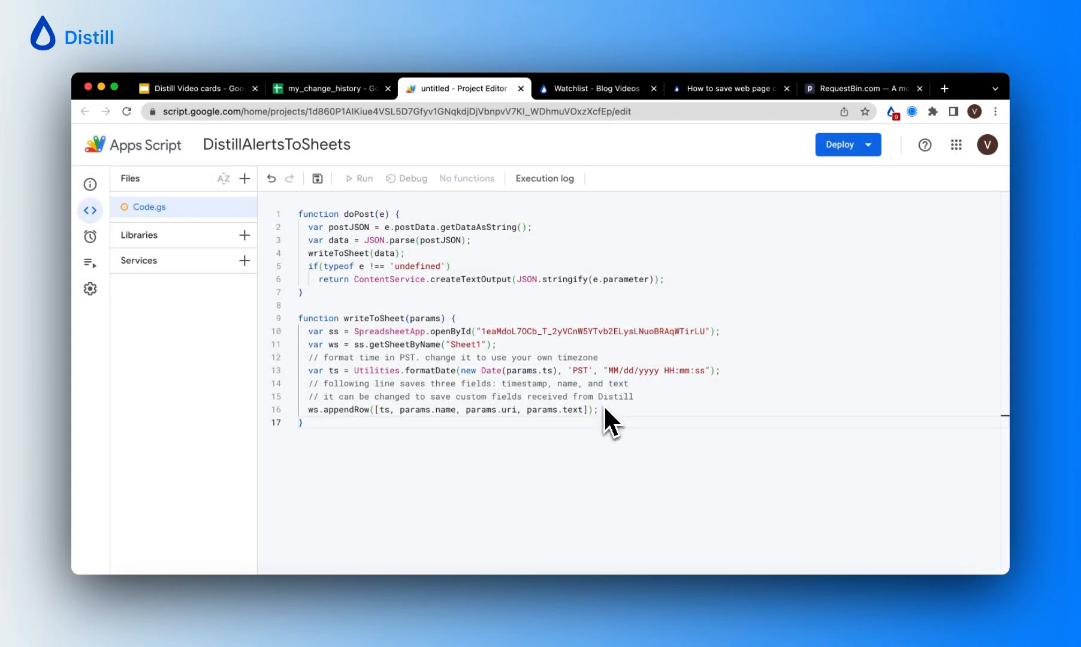
- Deploy the script as a new Web app deployment, with access set to Anyone
left_click(853, 149)
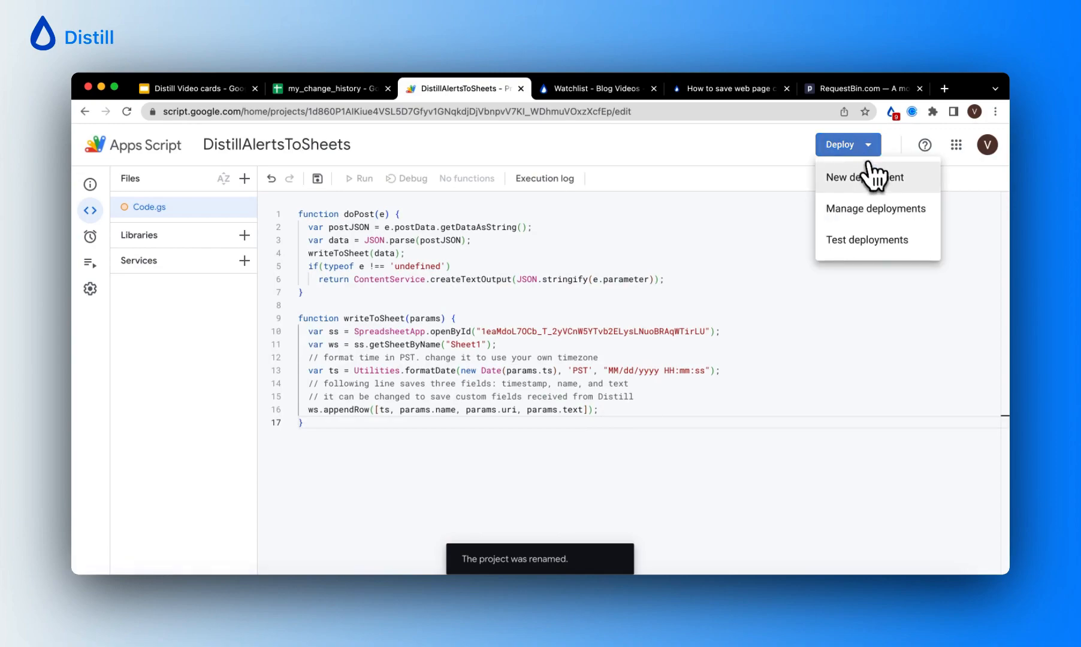
left_click(875, 179)
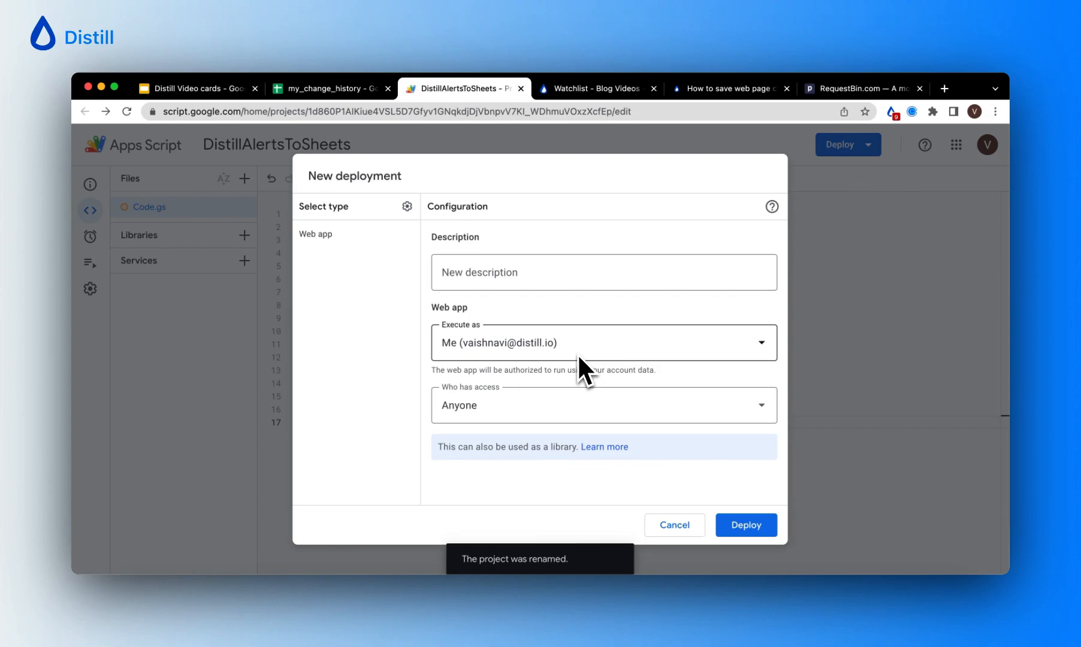
left_click(407, 206)
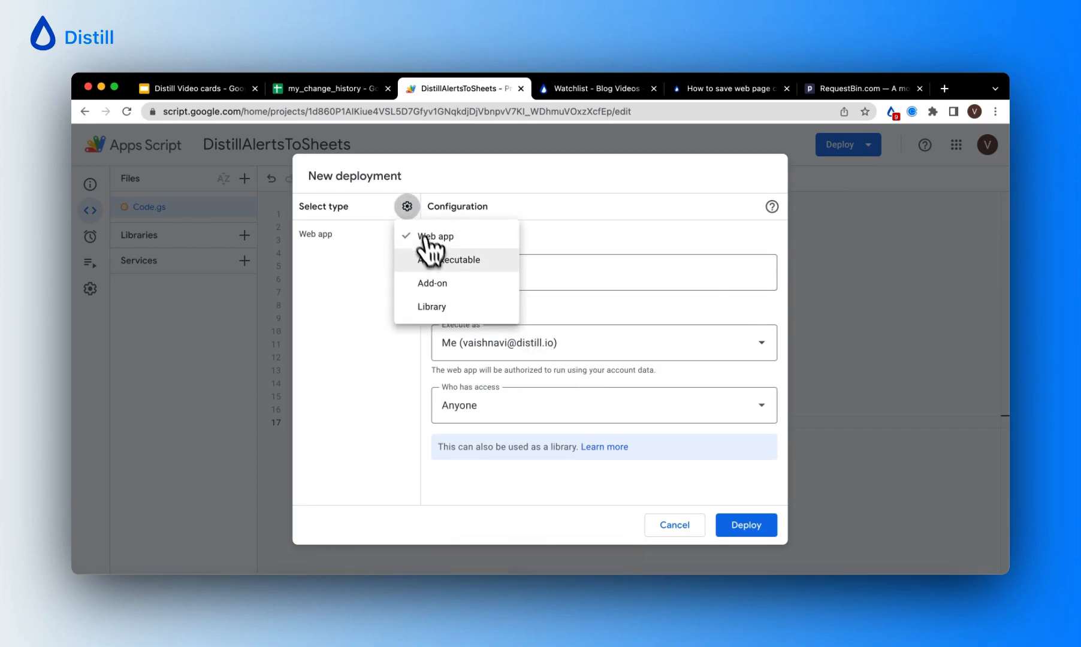
left_click(422, 236)
left_click(409, 208)
left_click(430, 236)
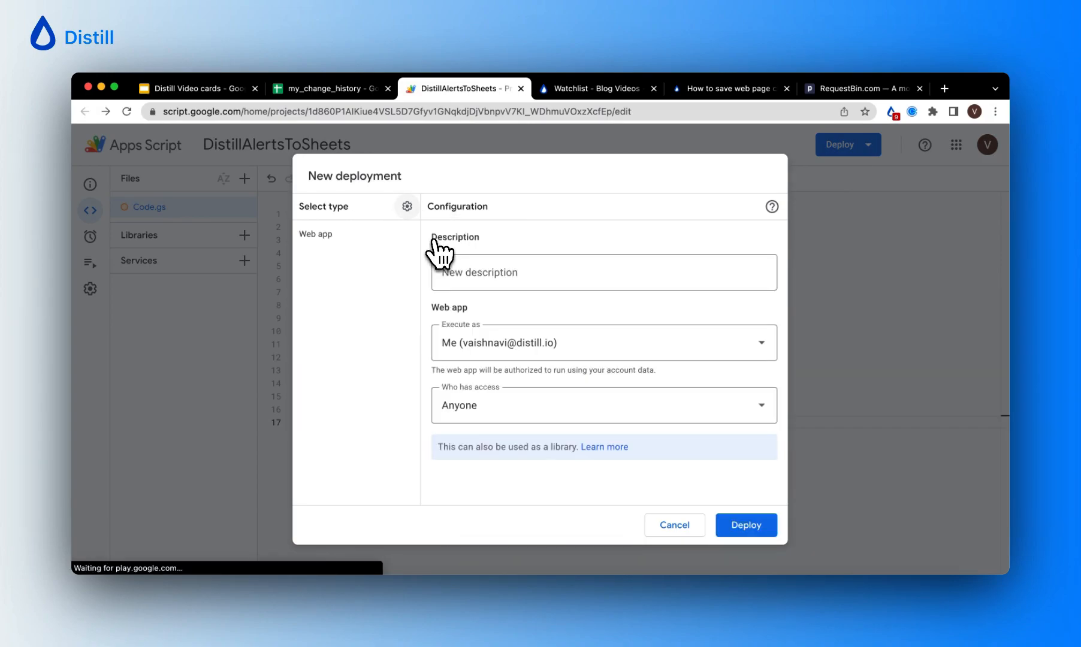
left_click(527, 402)
left_click(503, 490)
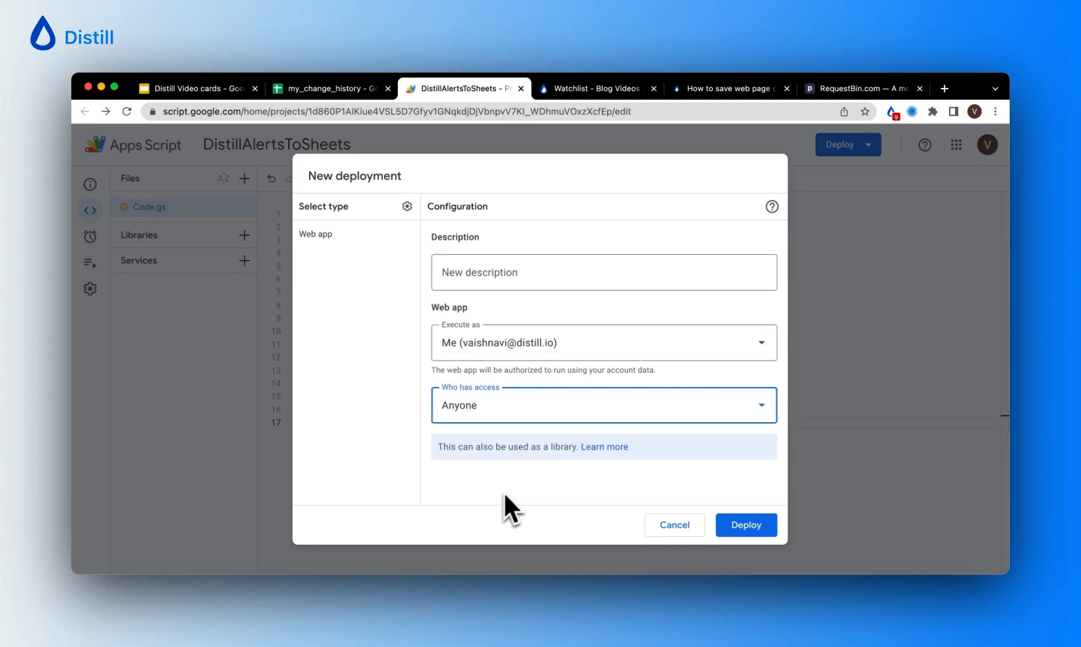
left_click(761, 527)
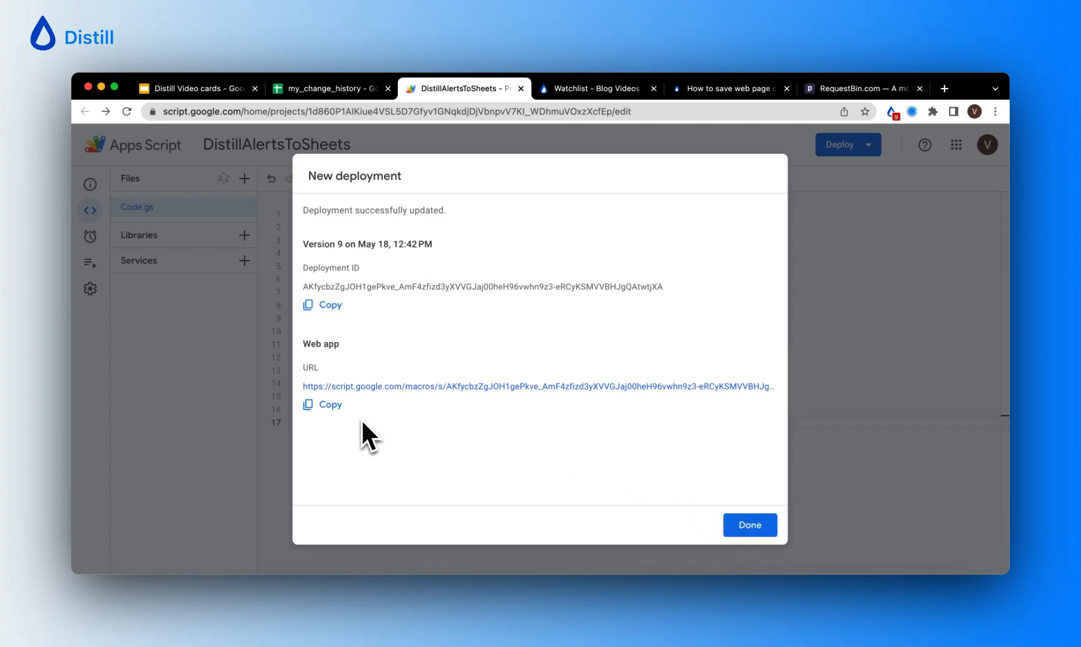
- Copy the deployed web app's URL and close the deployment dialog
left_click(328, 406)
left_click(324, 407)
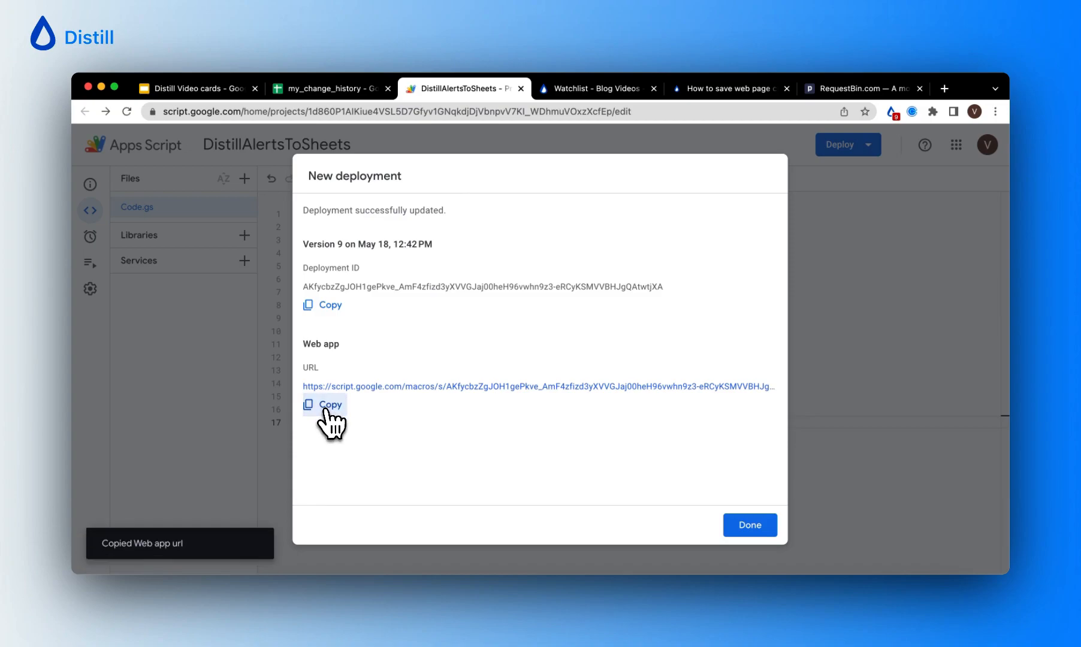
left_click(731, 526)
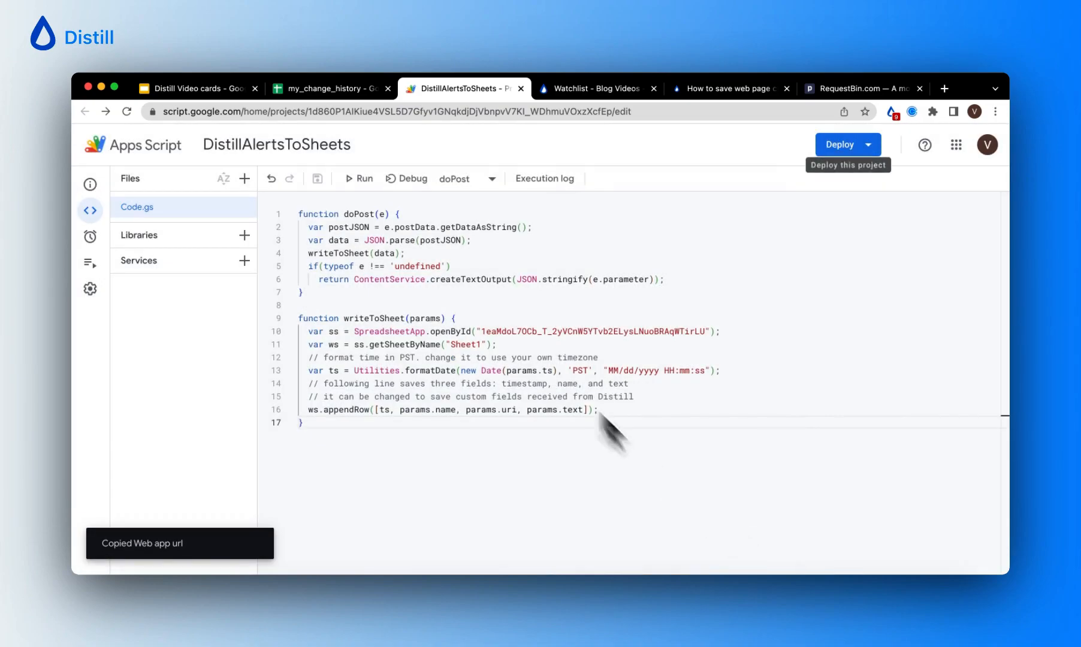
- In the Distill watchlist, edit the Time tracker monitor's options and add a second Webhook Call action using the copied web app URL
left_click(574, 91)
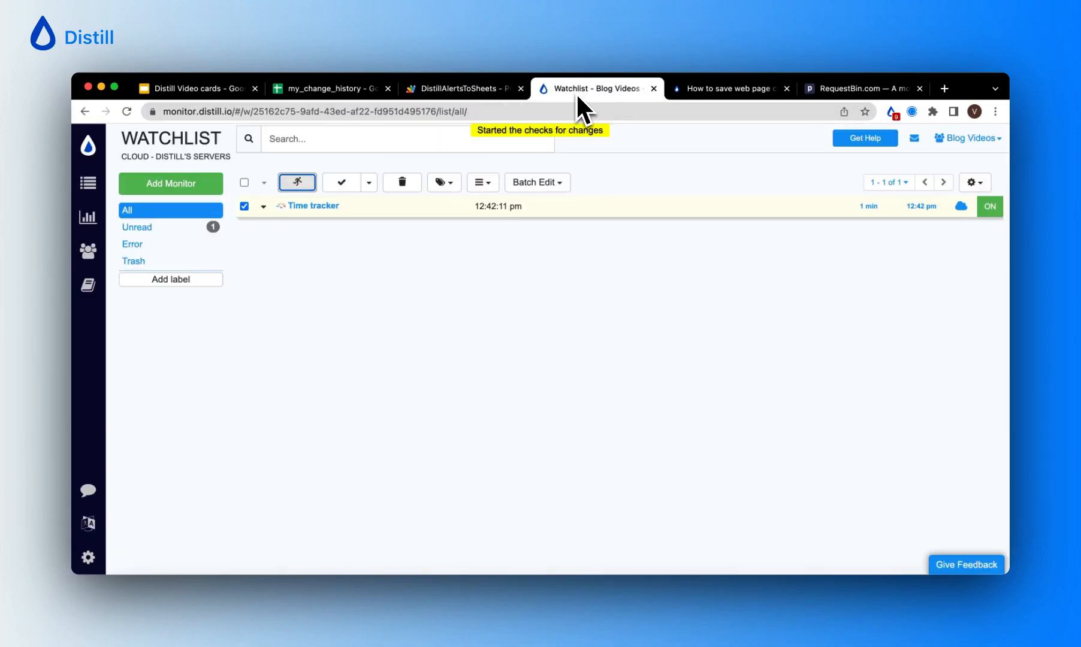
left_click(264, 208)
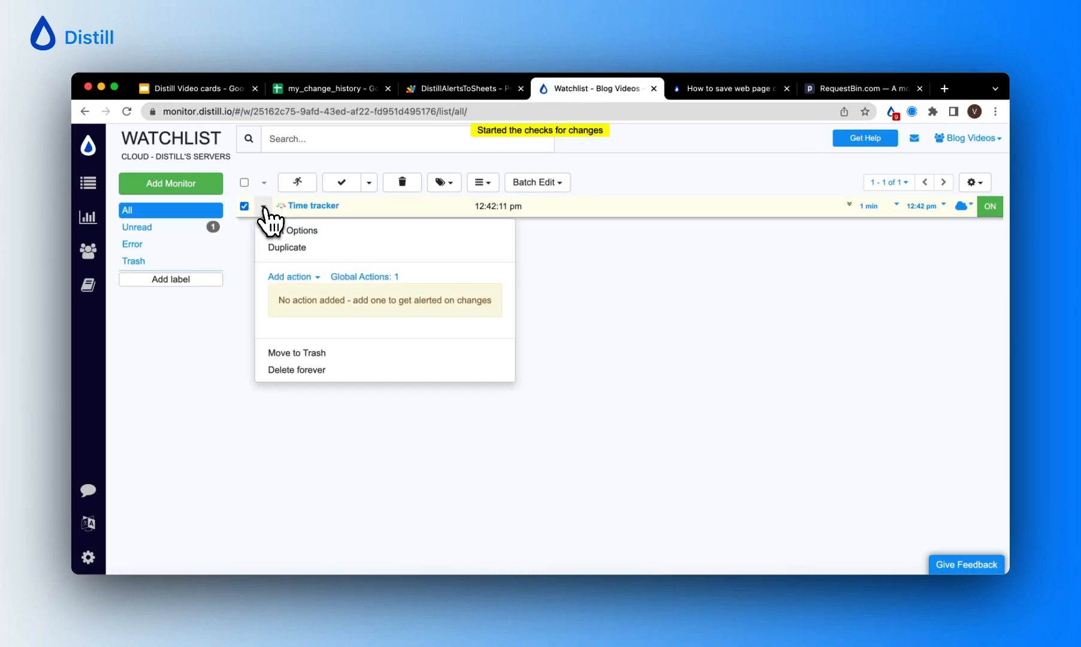
left_click(291, 233)
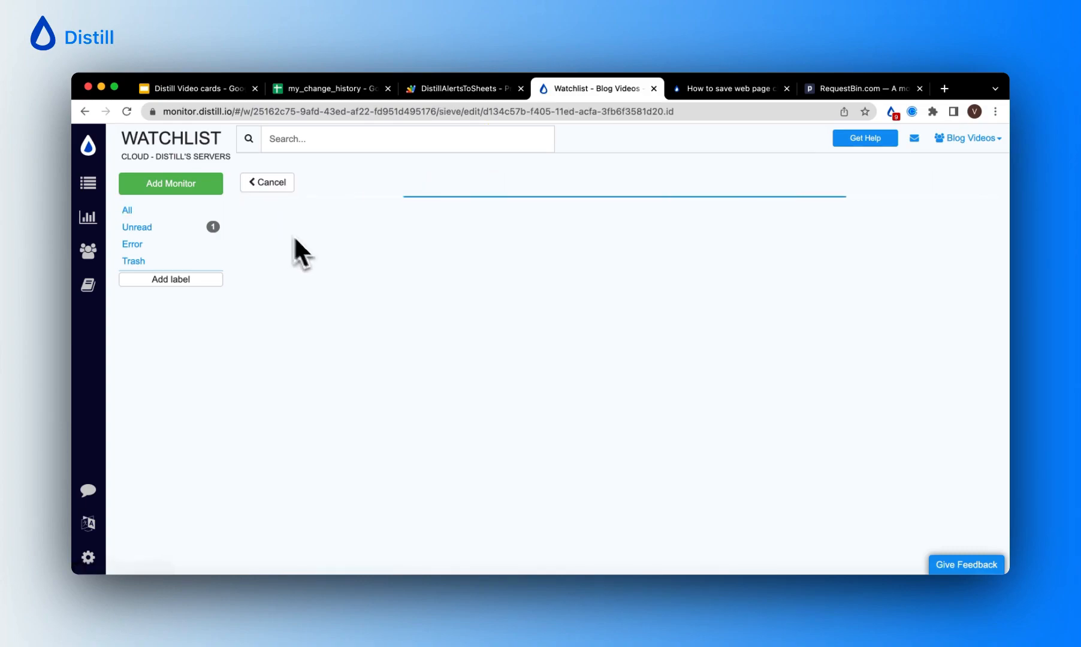
scroll(462, 415, "down", 5)
scroll(461, 412, "down", 2)
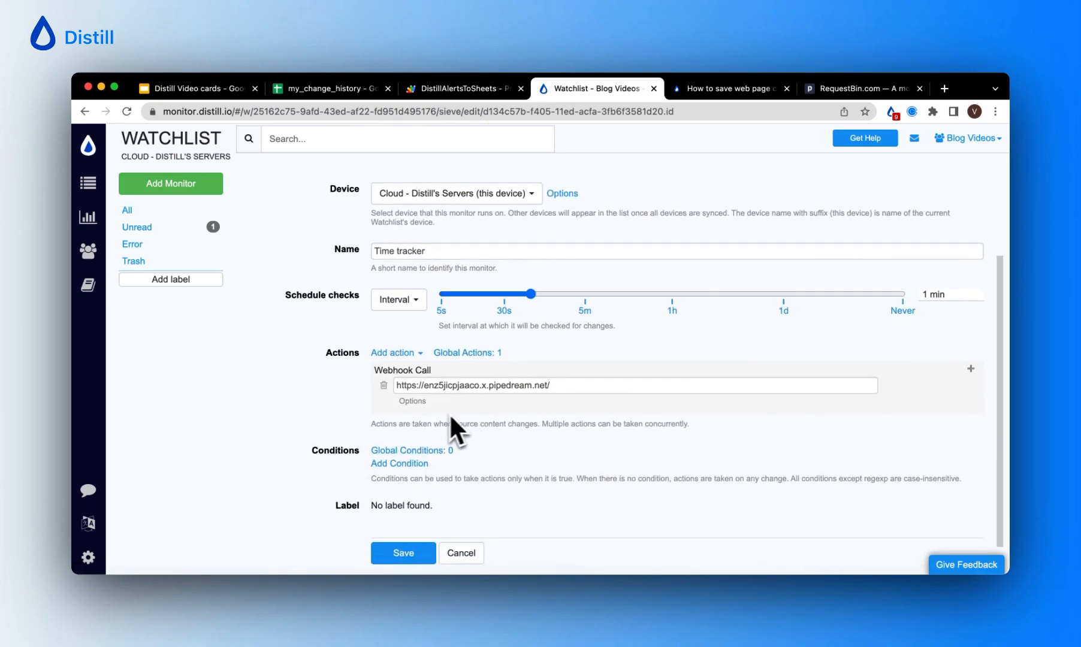
left_click(396, 324)
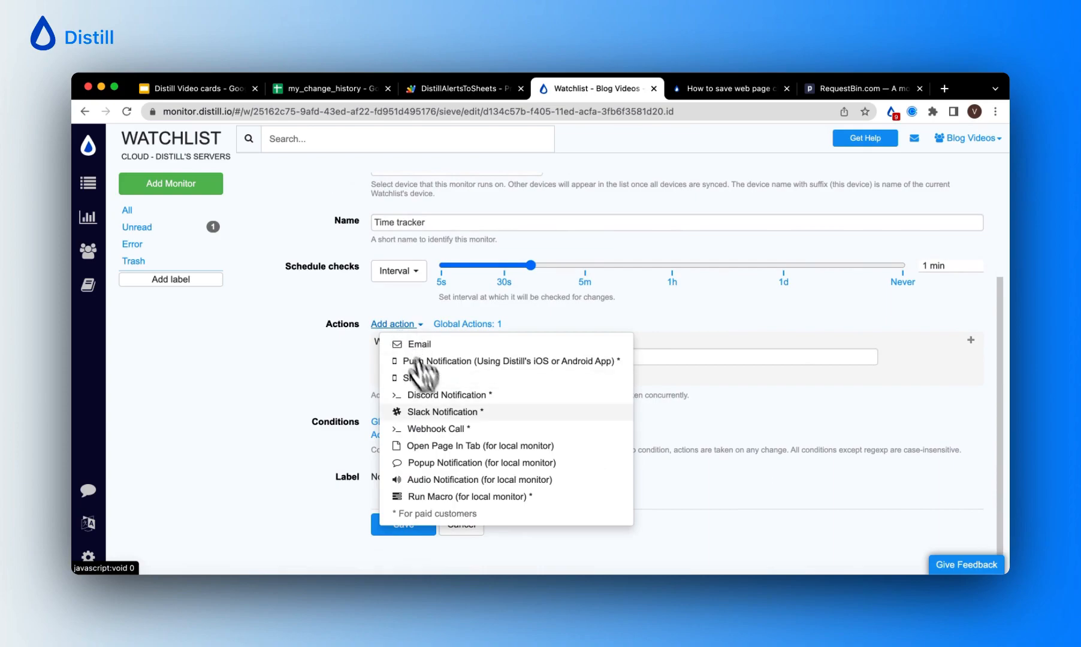
left_click(446, 429)
left_click(439, 392)
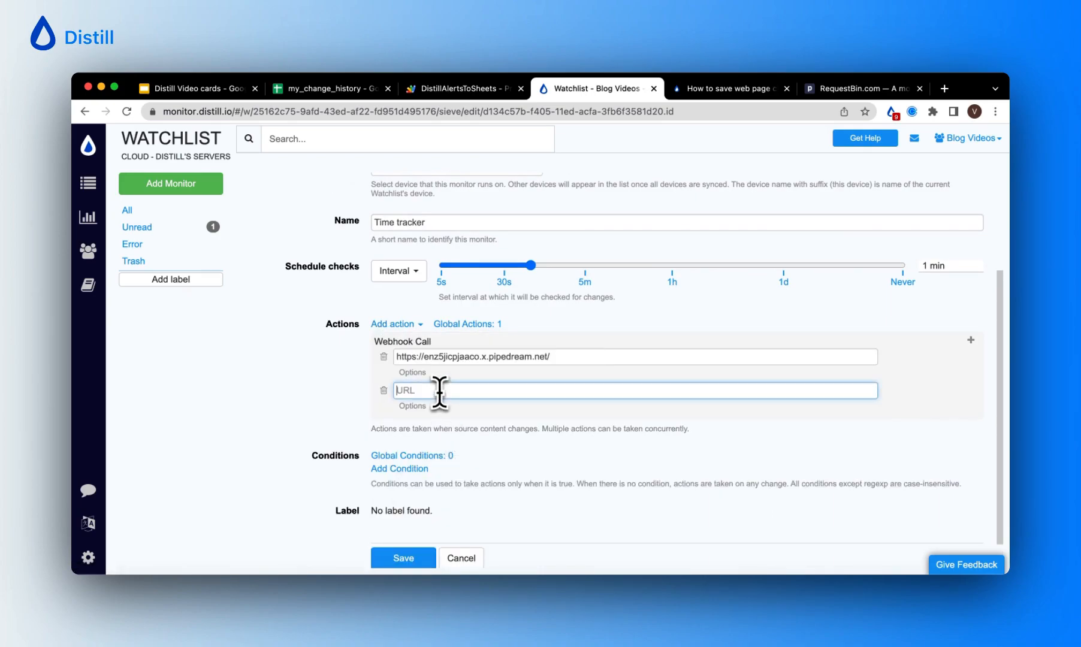
key("super+v")
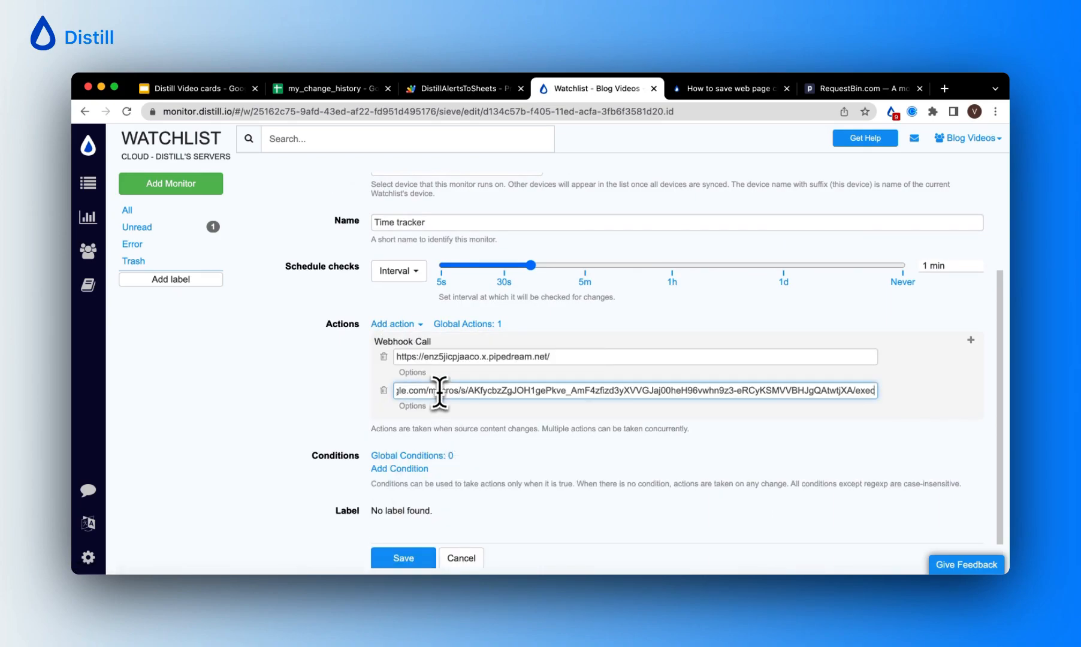
left_click_drag(405, 390, 386, 390)
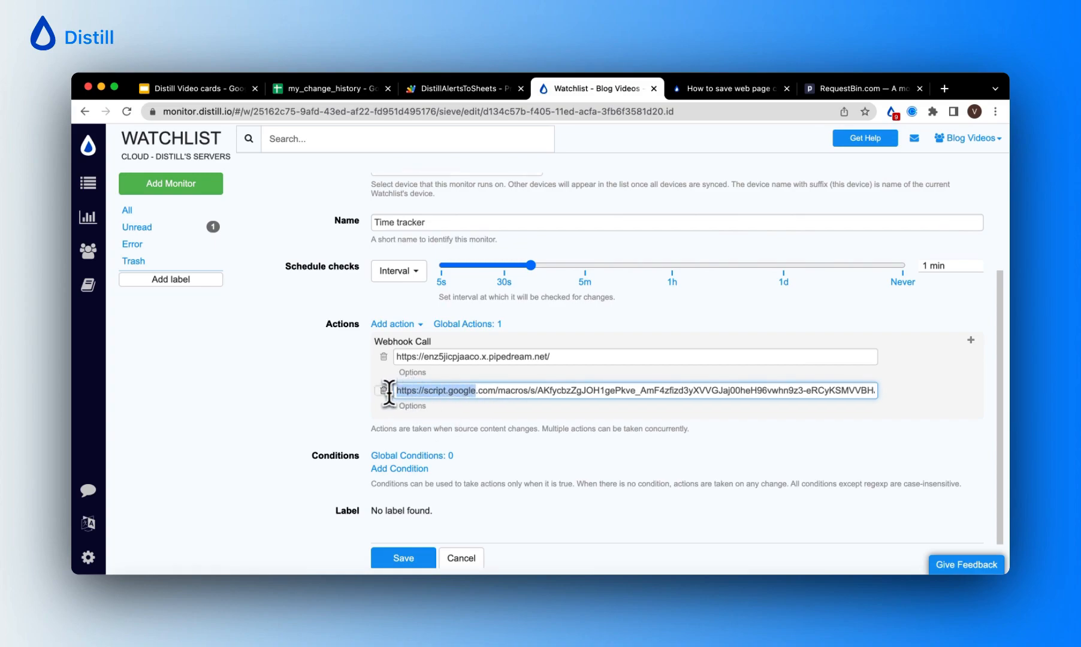
- Add a field named ts with the value {{sieve_data.ts} to the script.google.com webhook
left_click(420, 407)
scroll(465, 467, "down", 3)
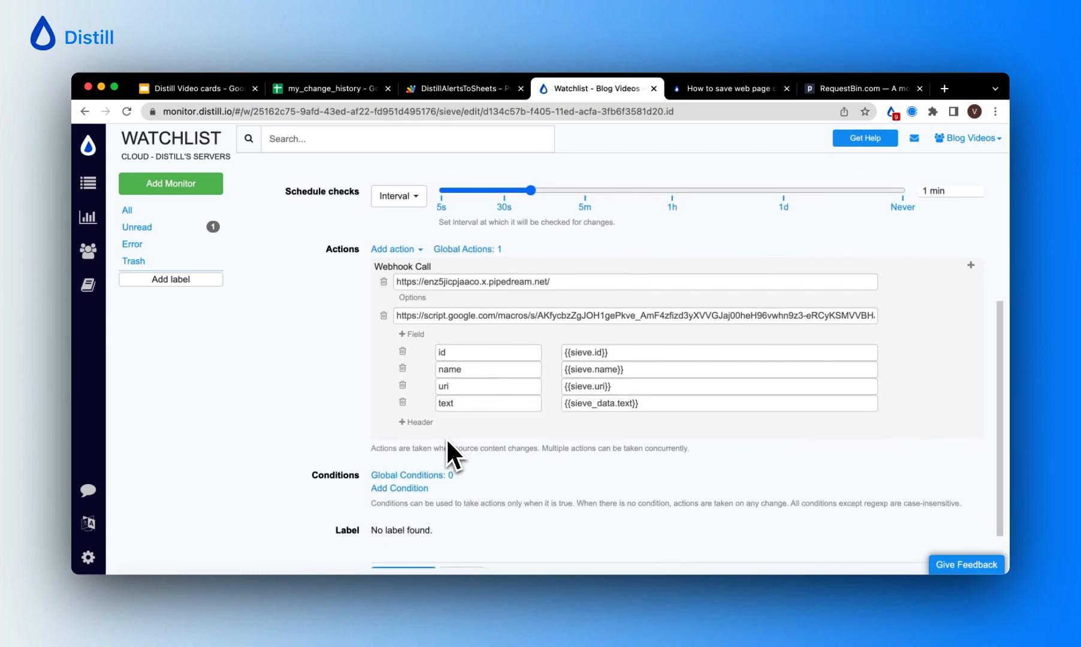
left_click(415, 337)
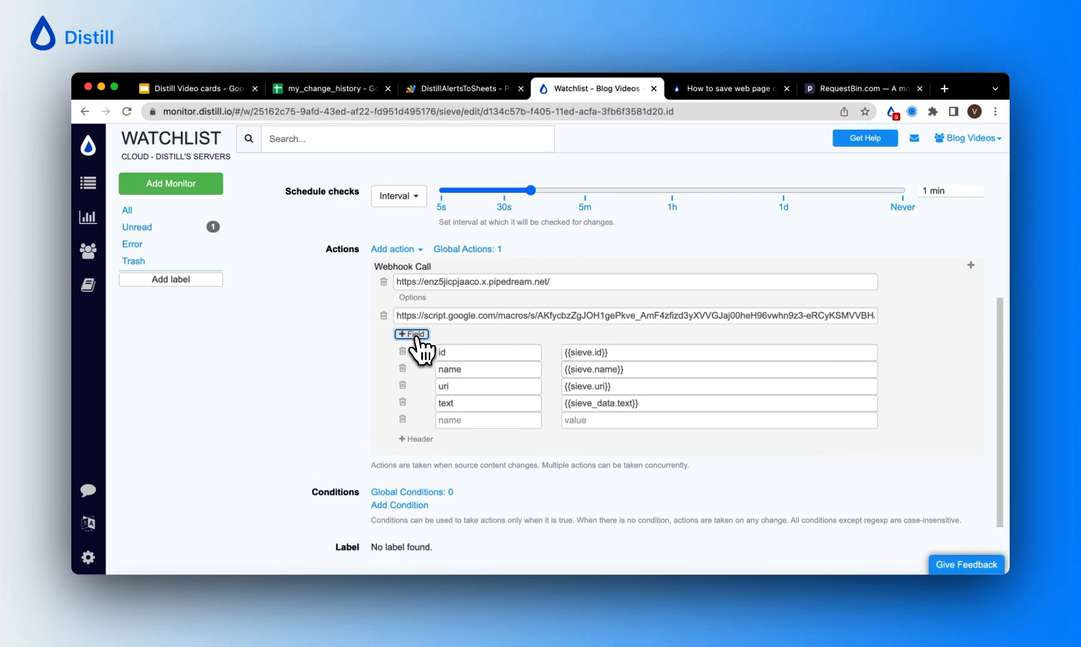
left_click(460, 420)
type("ts")
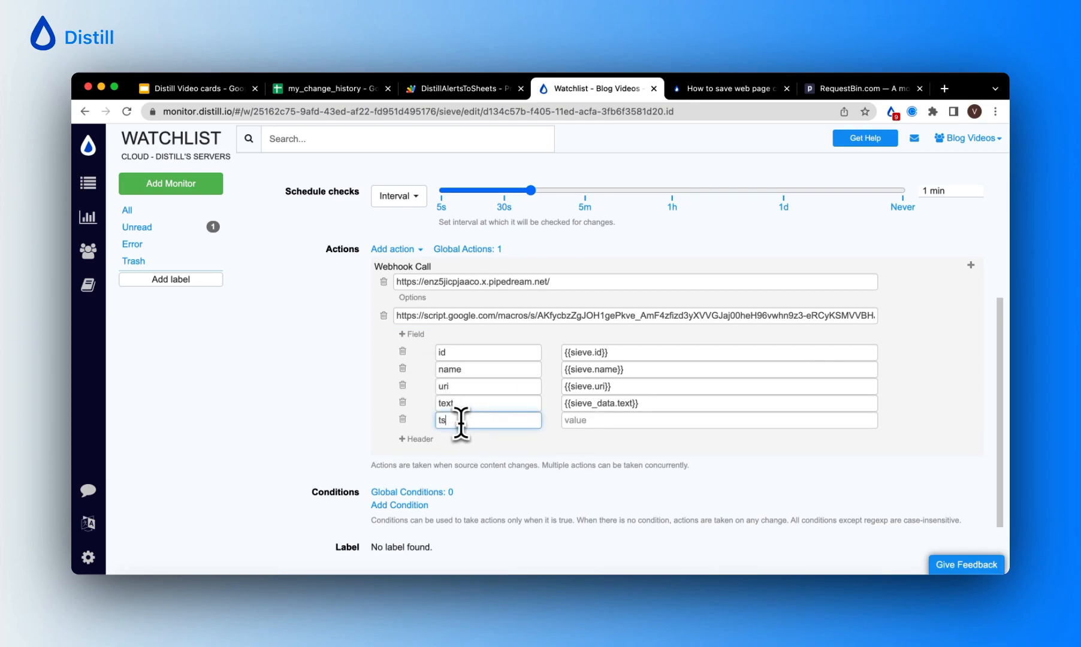
left_click(580, 421)
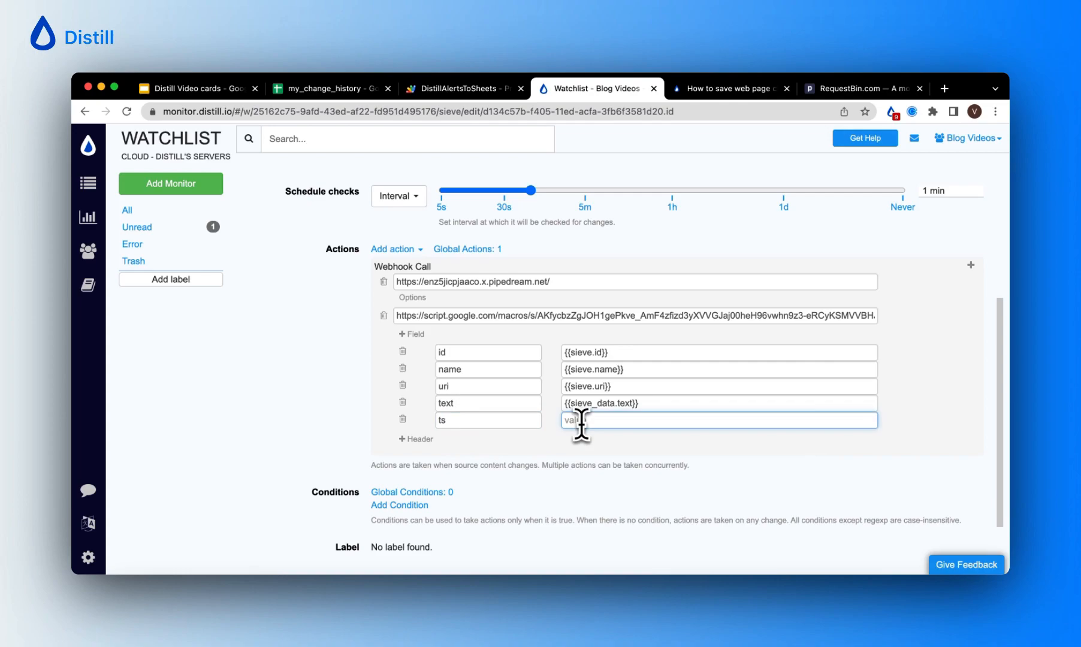
type("{{sieve_data.ts")
scroll(545, 433, "down", 1)
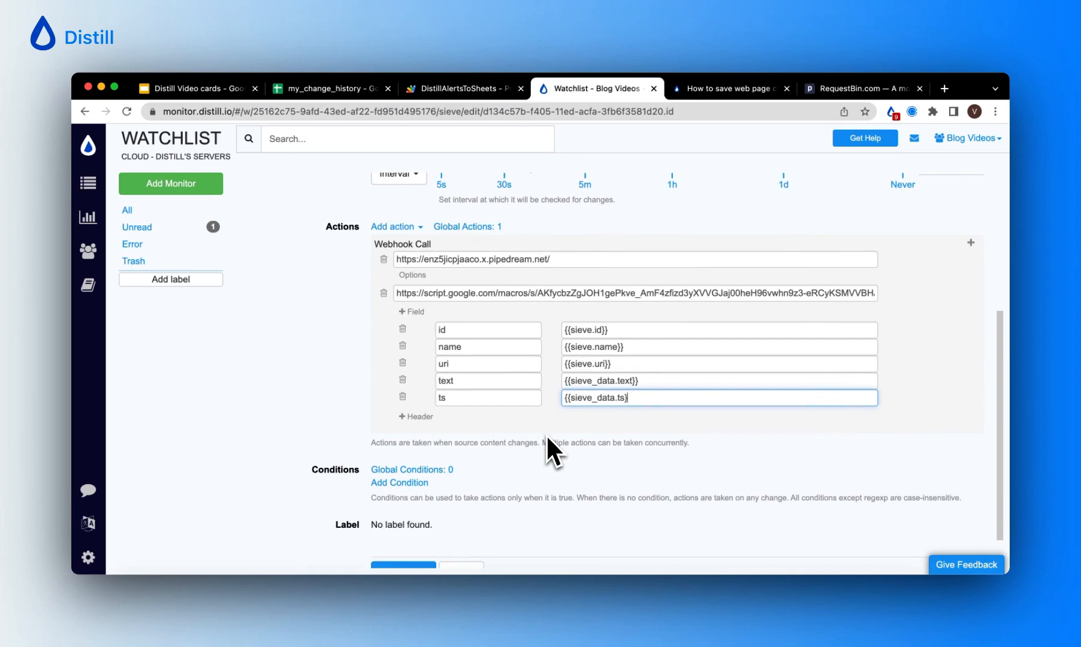
- Add a field named ts with the value {{sieve_data.ts}} to the pipedream webhook and save the monitor
left_click(426, 277)
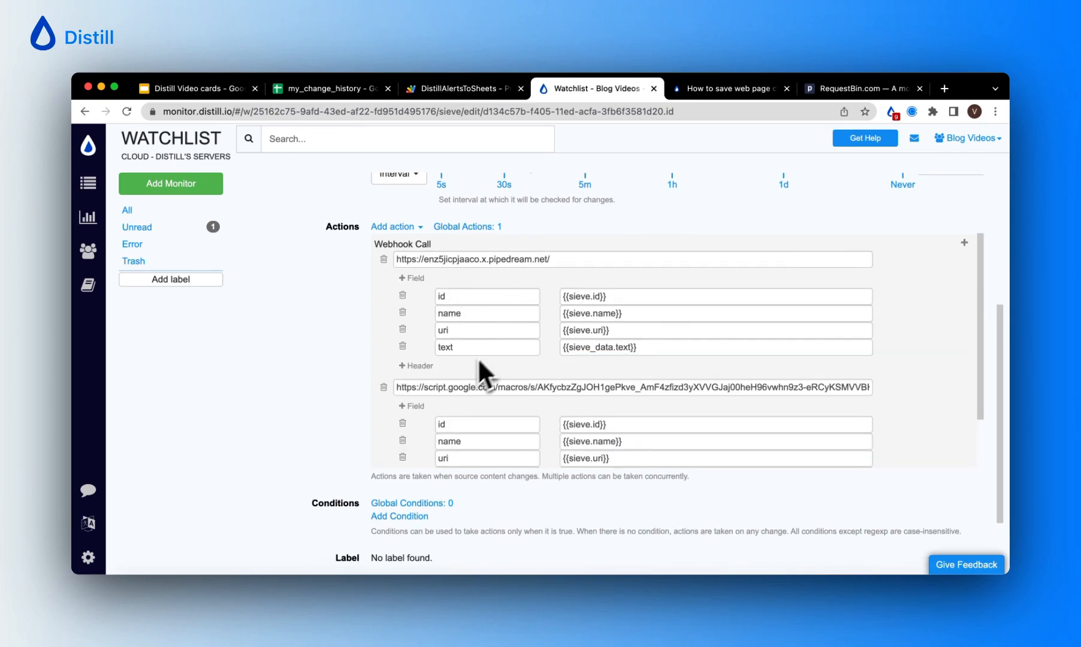
scroll(485, 433, "down", 2)
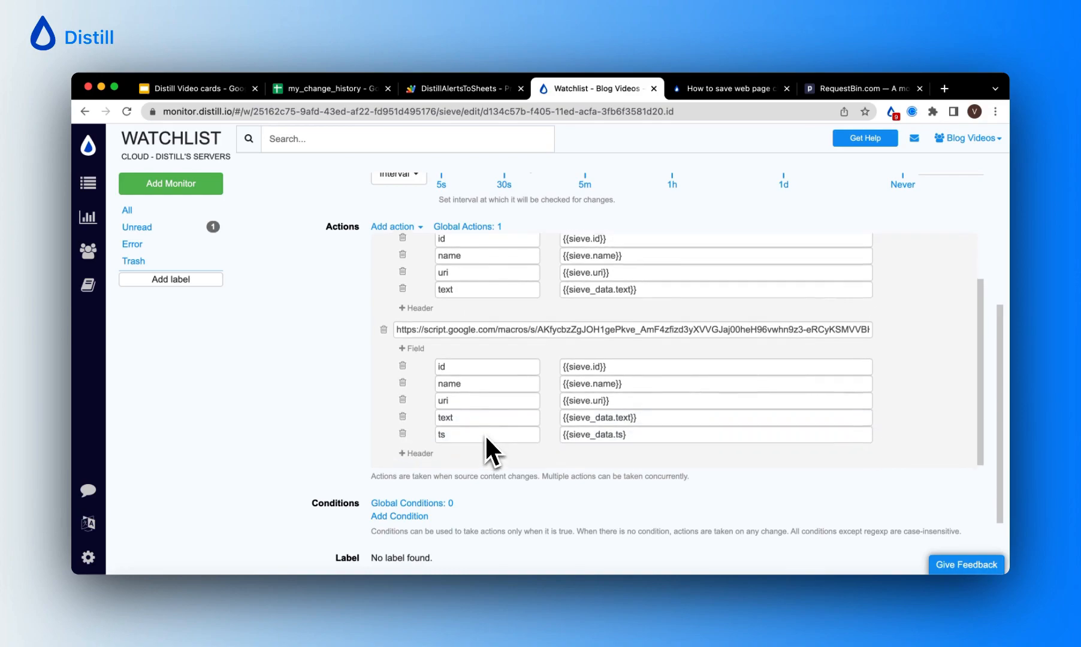
scroll(465, 435, "up", 2)
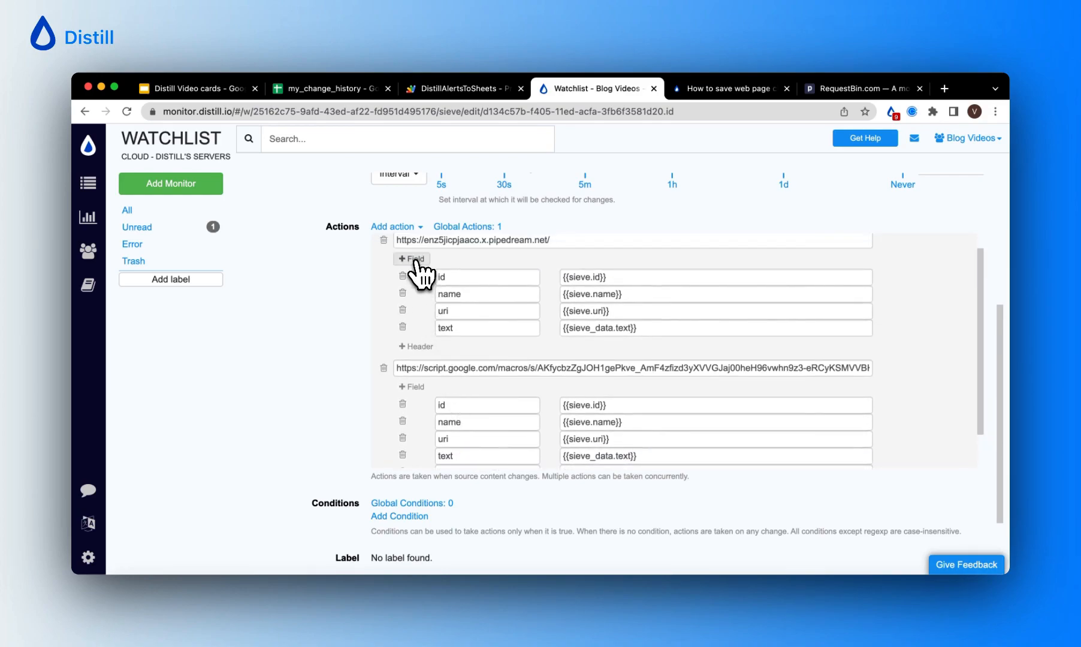
left_click(415, 260)
left_click(490, 345)
type("ts")
left_click(600, 347)
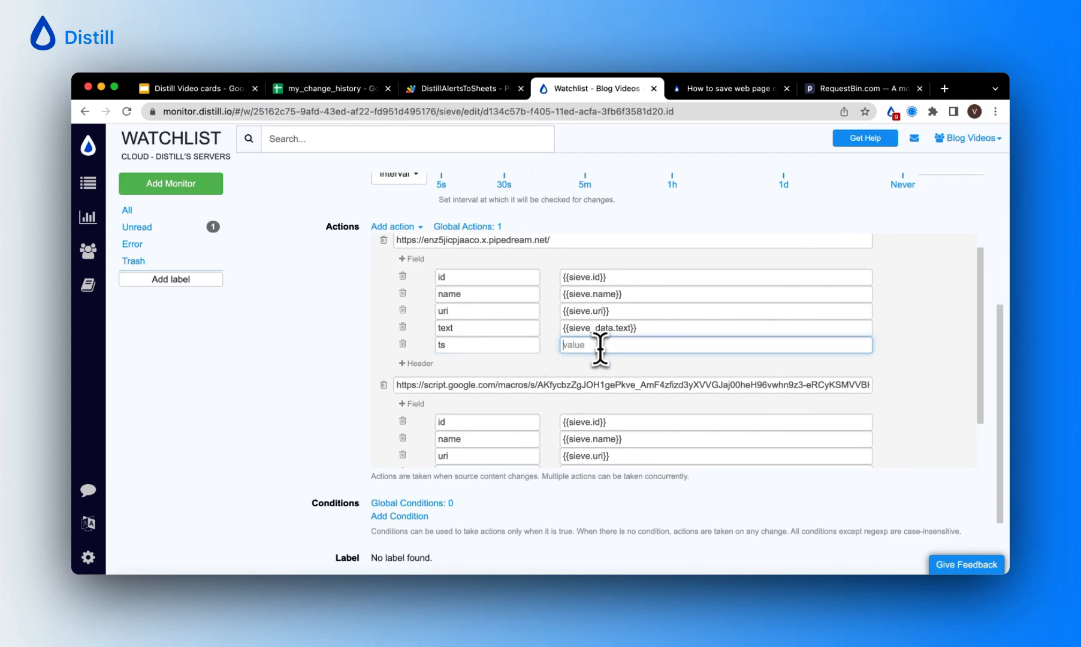
type("{{sieve_data.ts}}")
scroll(575, 389, "down", 3)
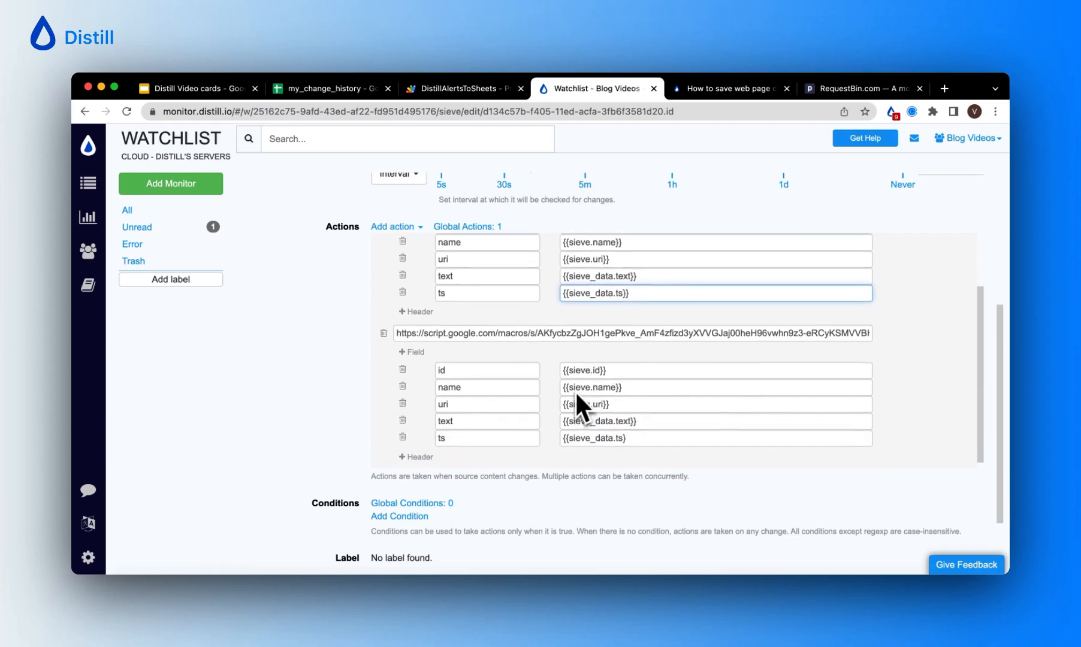
scroll(571, 394, "down", 5)
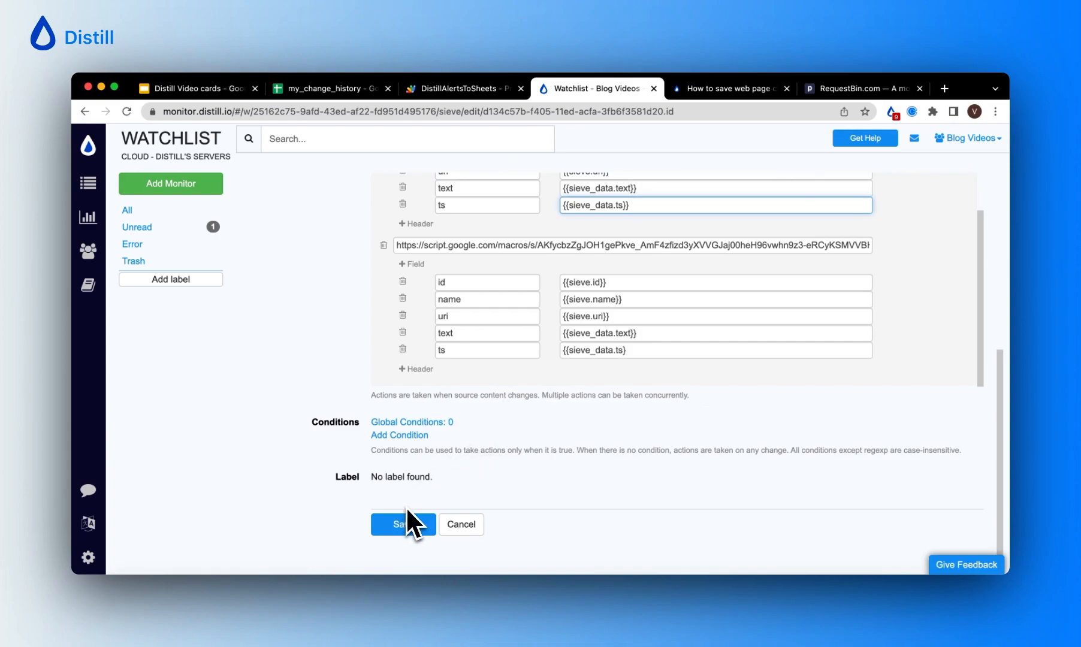
left_click(407, 526)
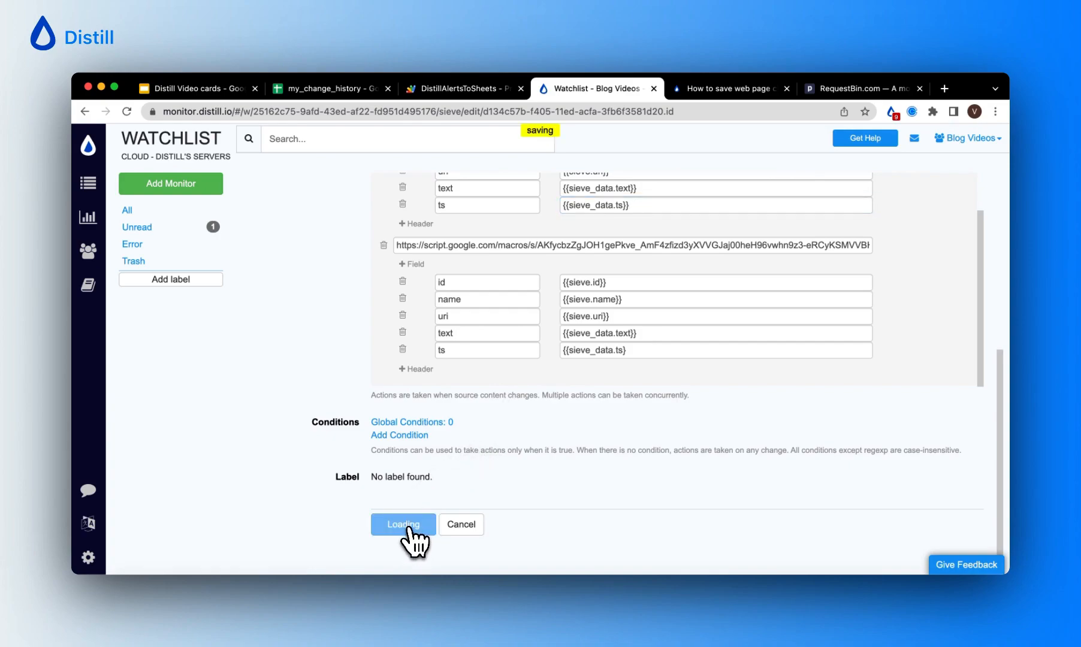
- Run the Time tracker monitor's change check twice, opening its change history in between
left_click(244, 207)
left_click(314, 183)
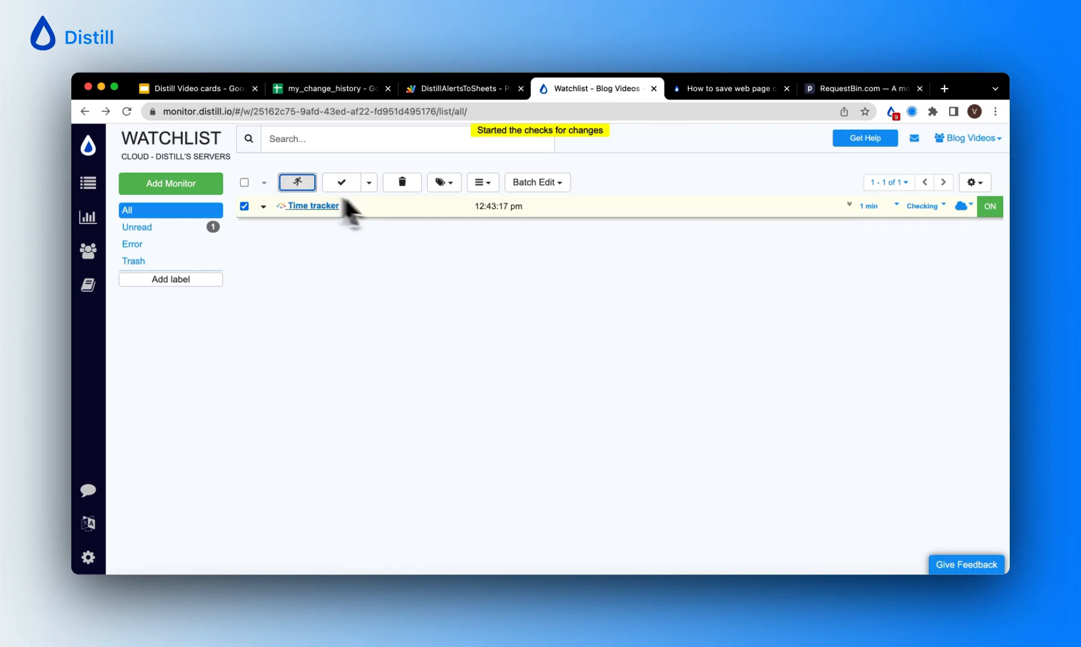
left_click(598, 211)
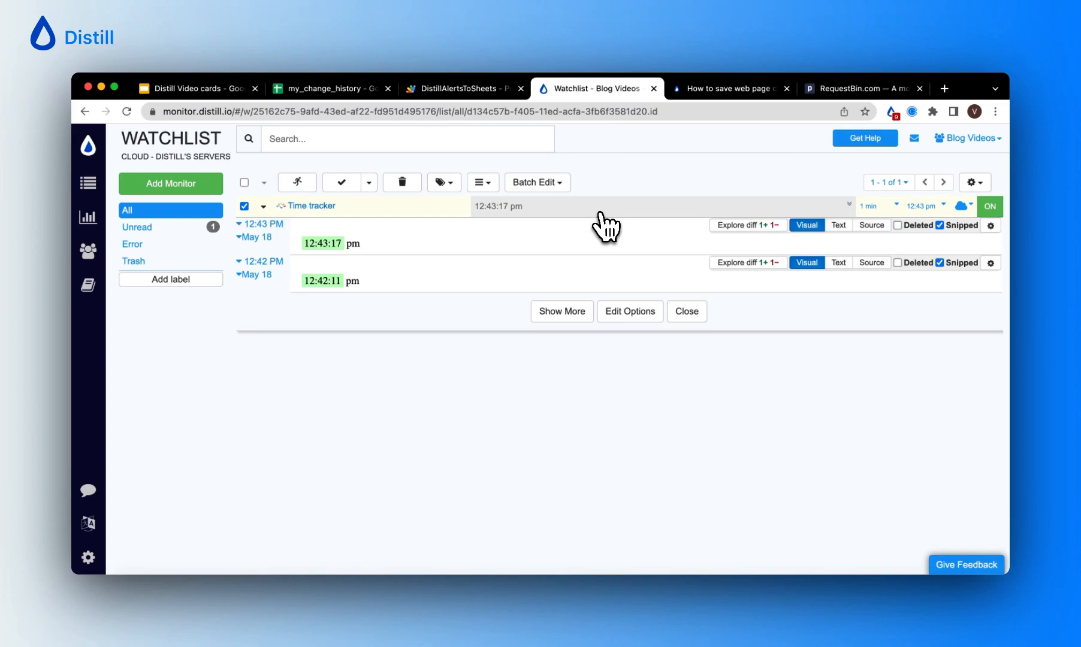
left_click(297, 182)
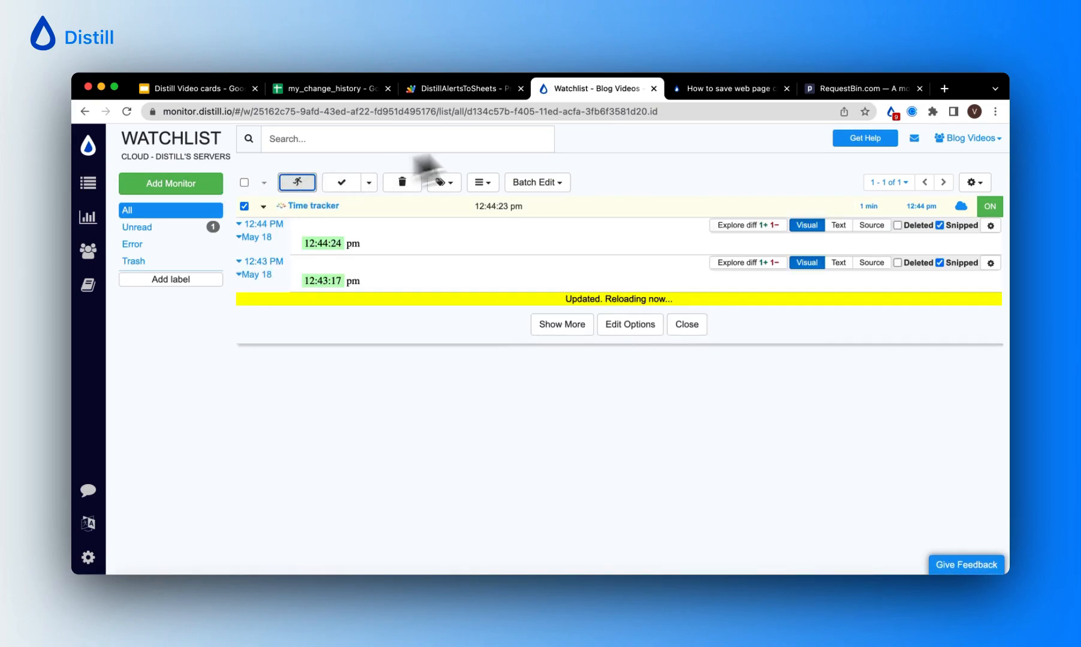
- Switch to the my_change_history spreadsheet and examine the Time tracker entries in A2:D3
left_click(334, 89)
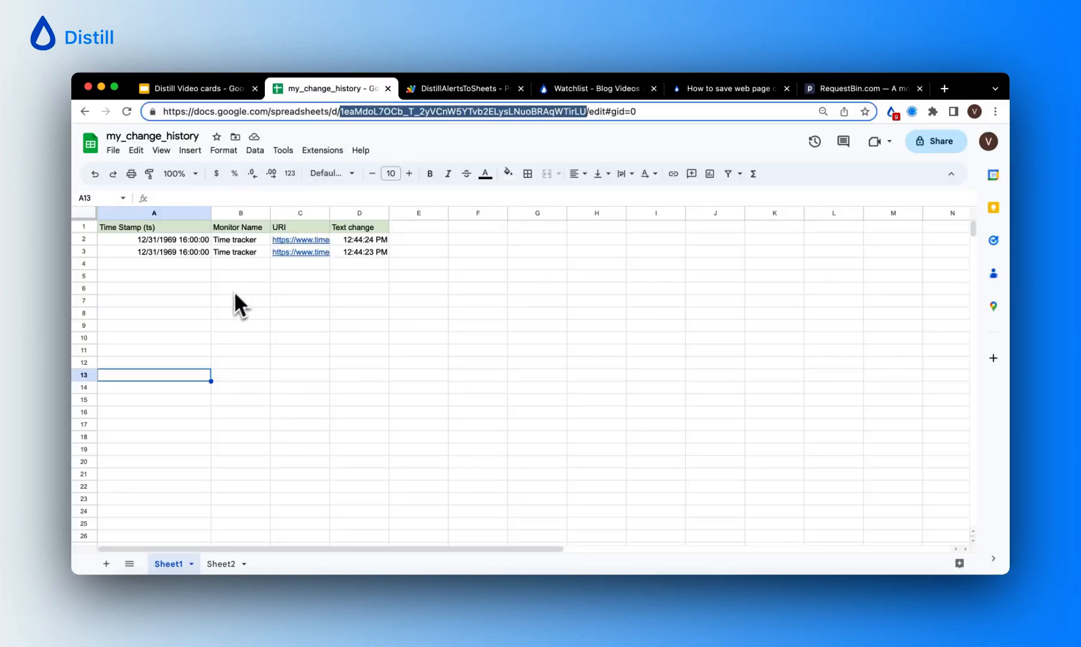
left_click(218, 299)
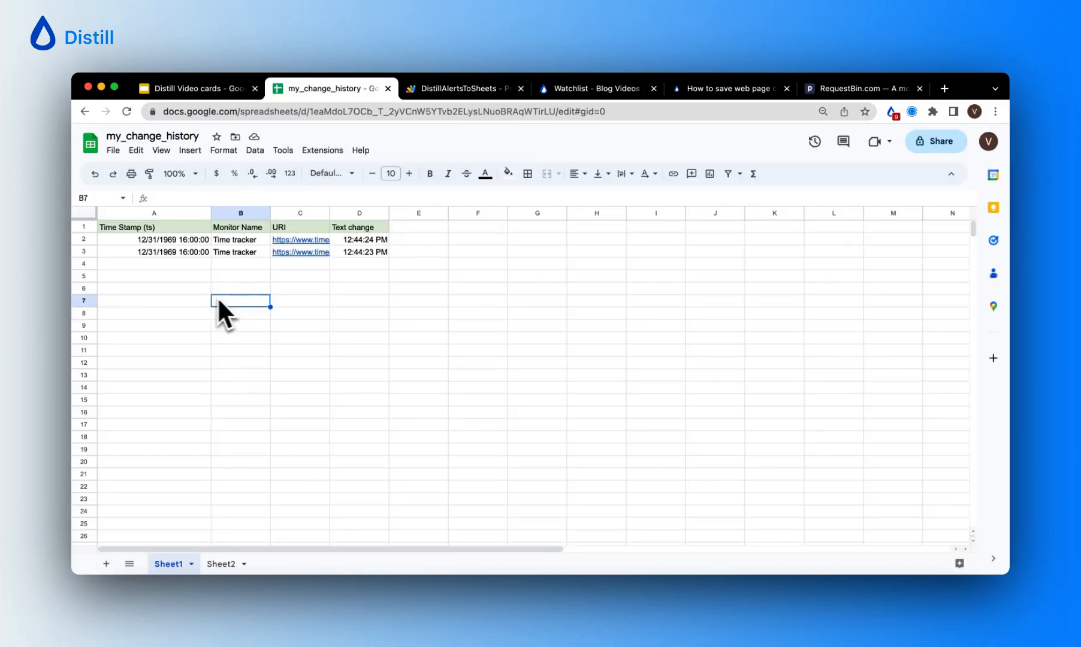
left_click(122, 240)
left_click_drag(187, 254, 374, 256)
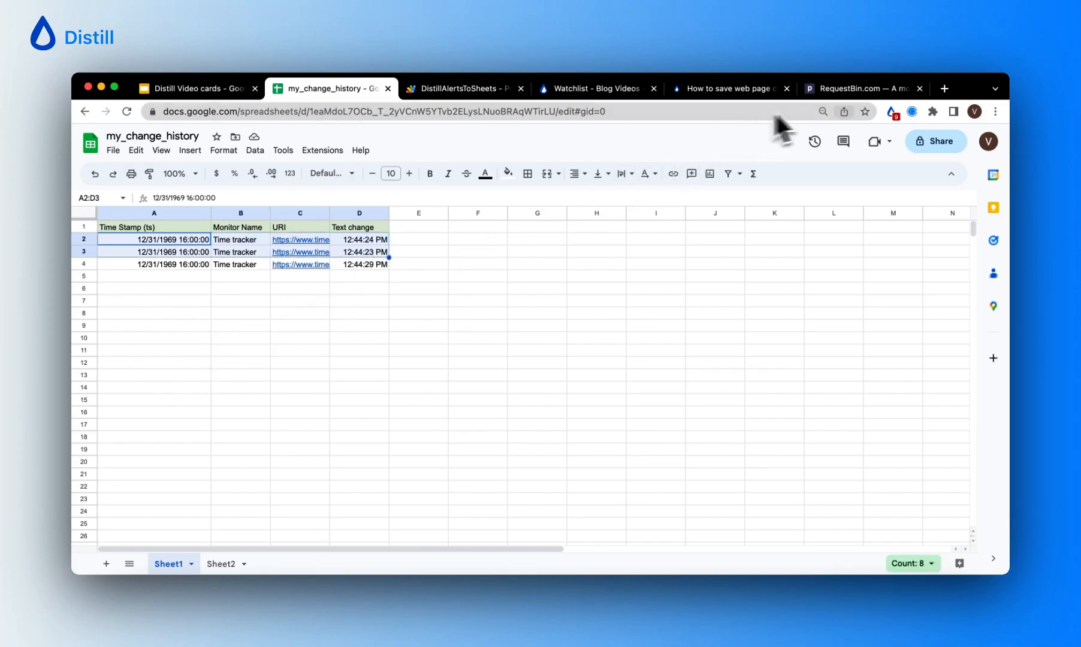
- Switch to RequestBin and examine the ts field in the newest POST request's body
left_click(873, 90)
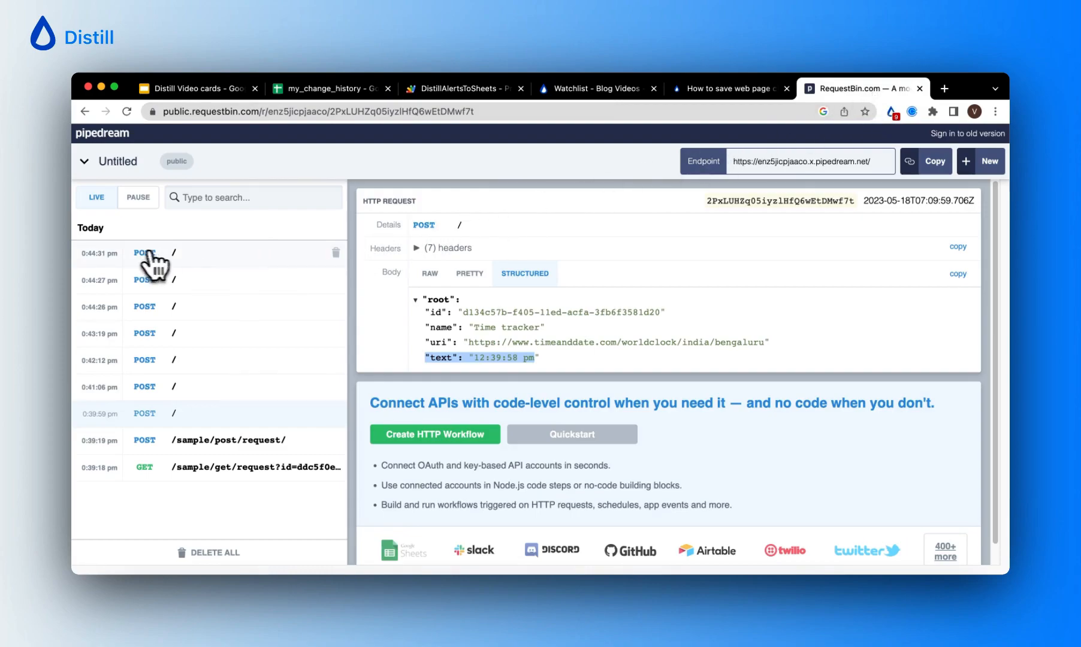
left_click(262, 267)
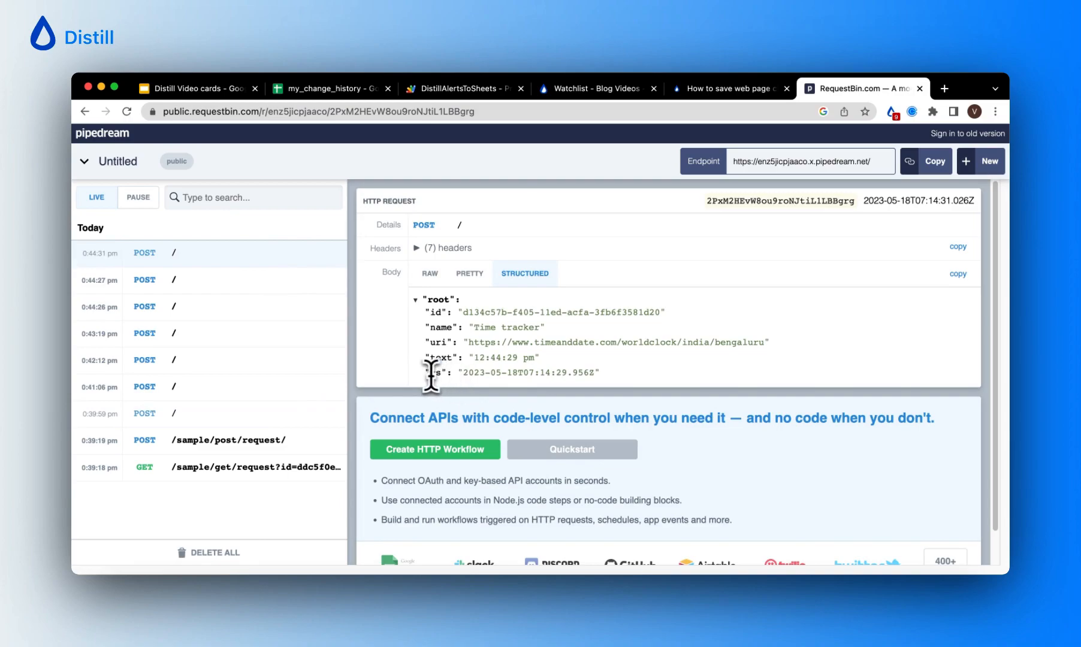
left_click_drag(428, 373, 598, 372)
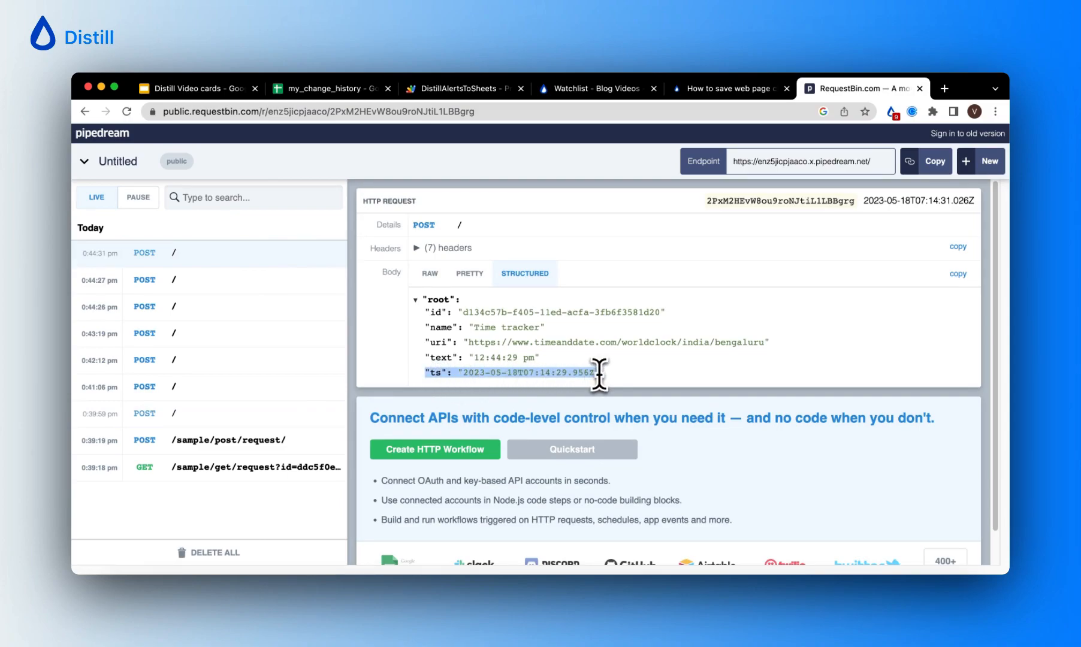